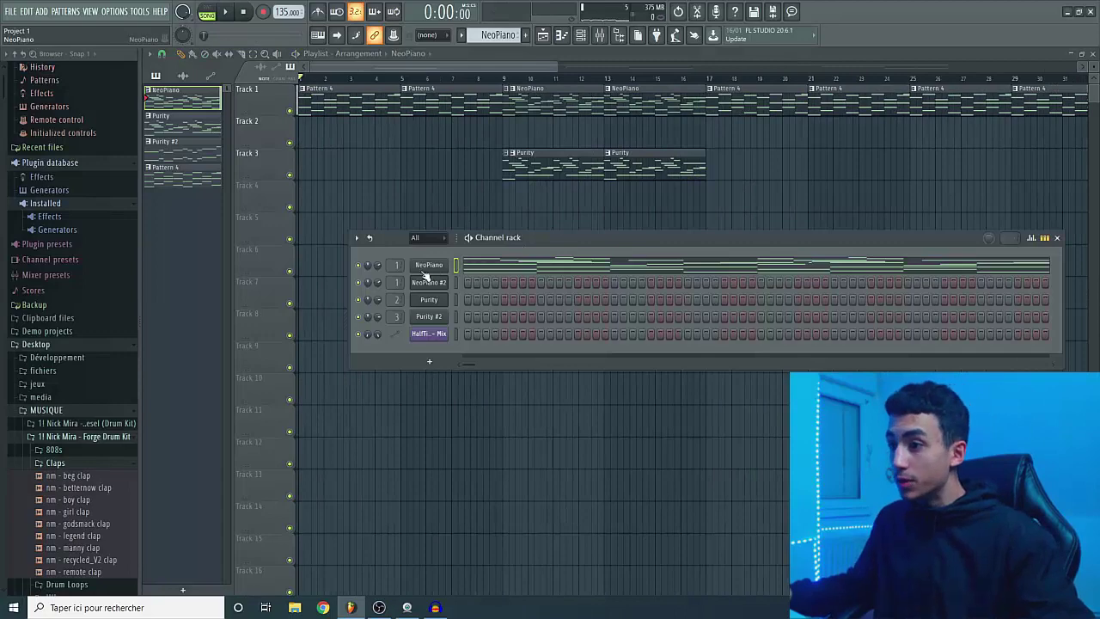
pyautogui.click(427, 266)
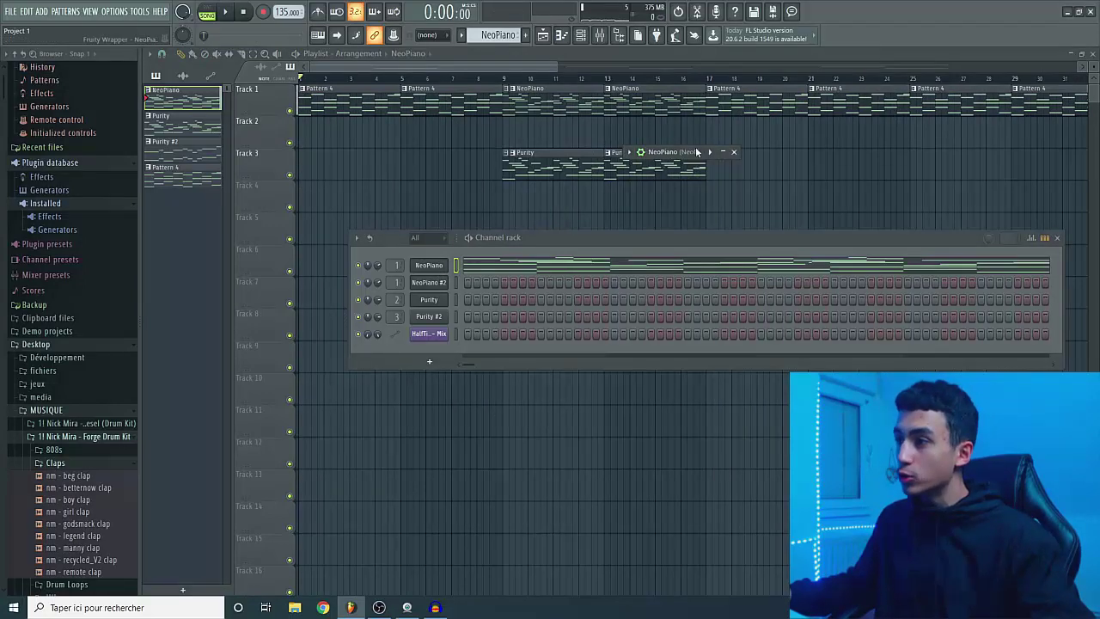
pyautogui.moveTo(548, 167); pyautogui.dragTo(705, 137)
pyautogui.click(844, 135)
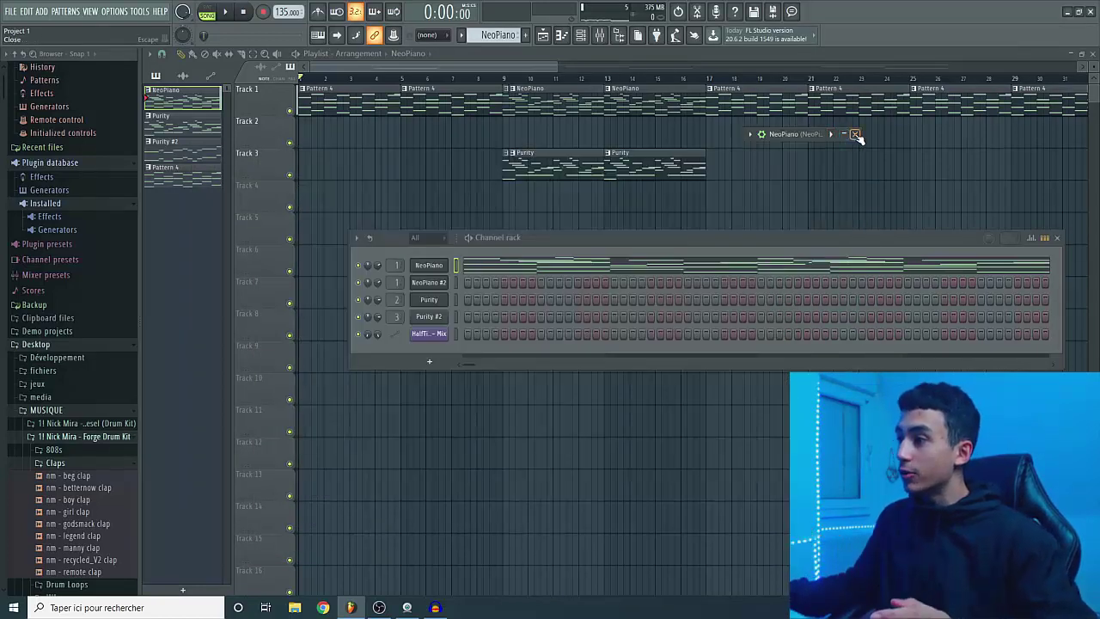
pyautogui.click(855, 135)
pyautogui.moveTo(606, 238); pyautogui.dragTo(601, 225)
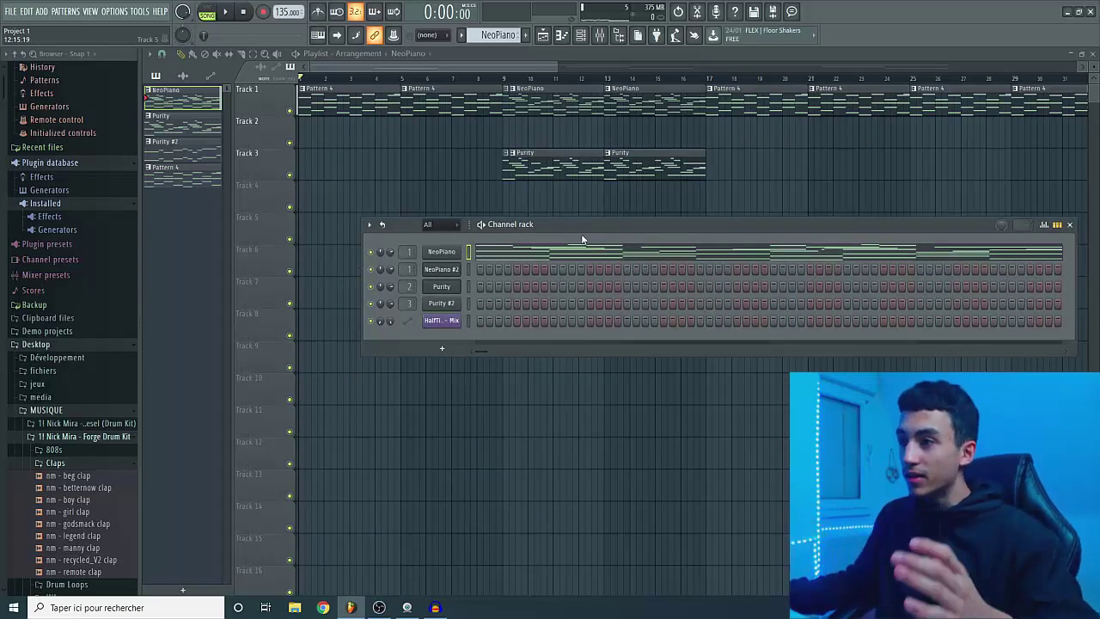
pyautogui.moveTo(579, 226); pyautogui.dragTo(577, 218)
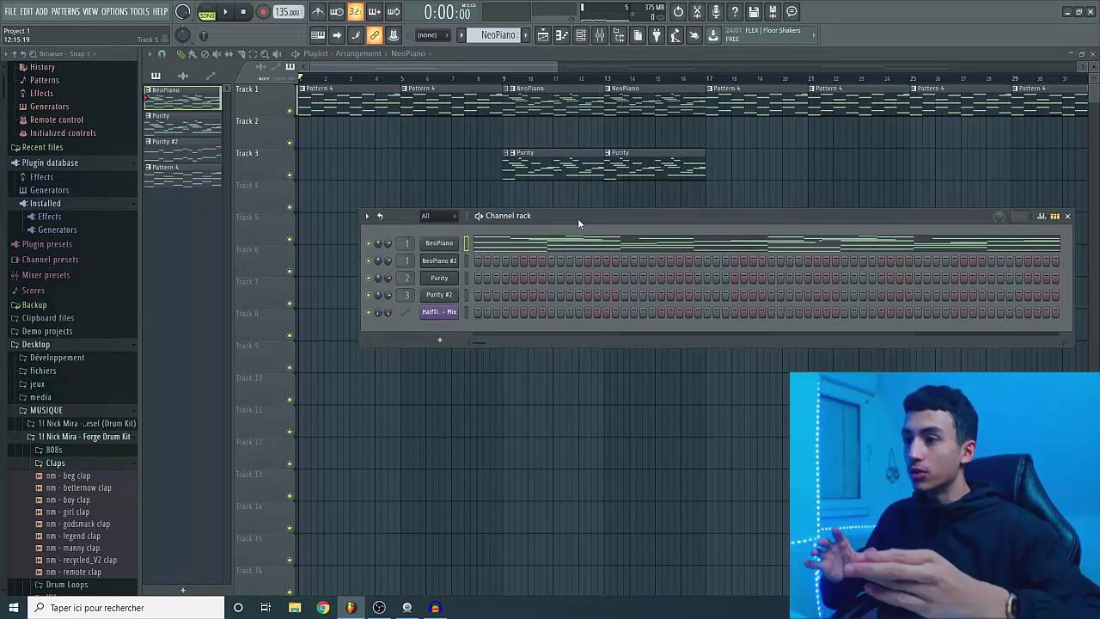
pyautogui.moveTo(577, 220); pyautogui.dragTo(528, 242)
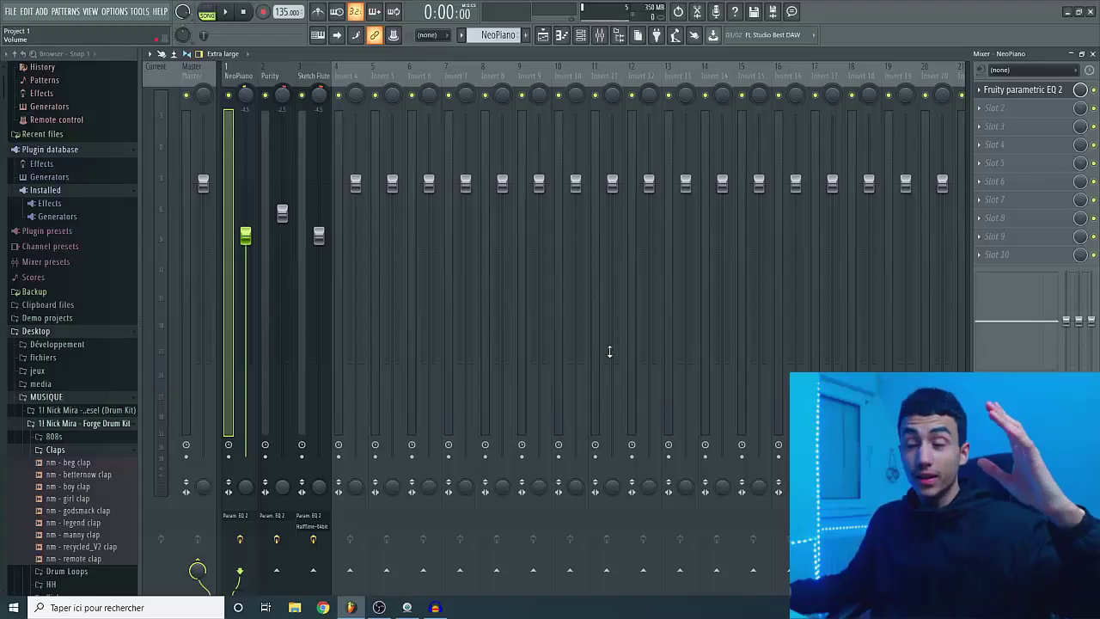
# - Load iZotope Vinyl into effect slot 2 of the NeoPiano mixer track
pyautogui.click(1004, 108)
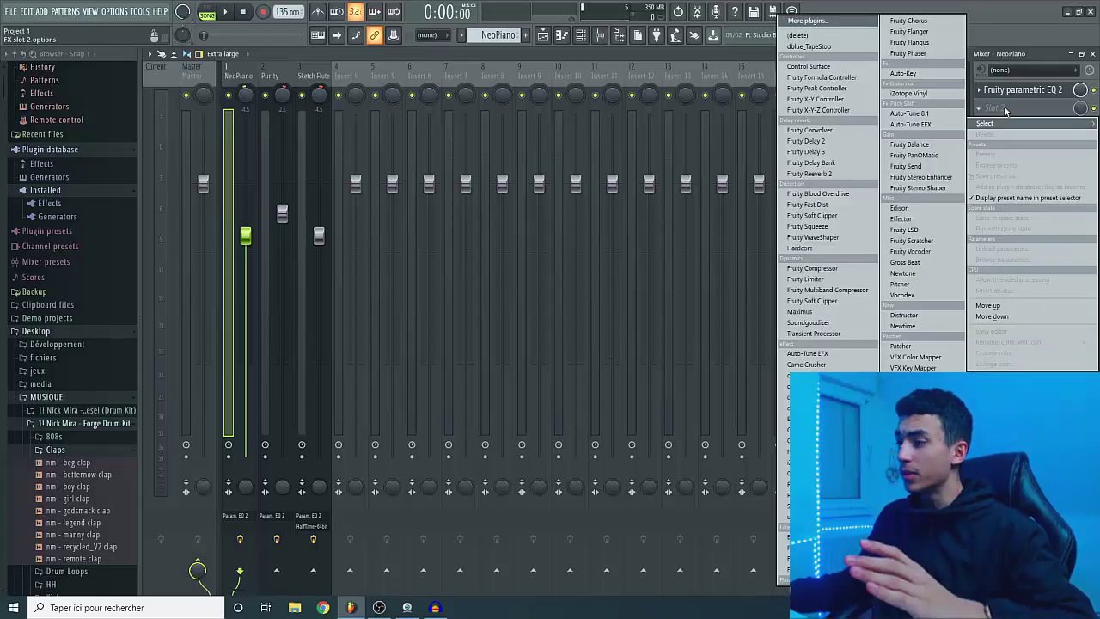
pyautogui.click(908, 92)
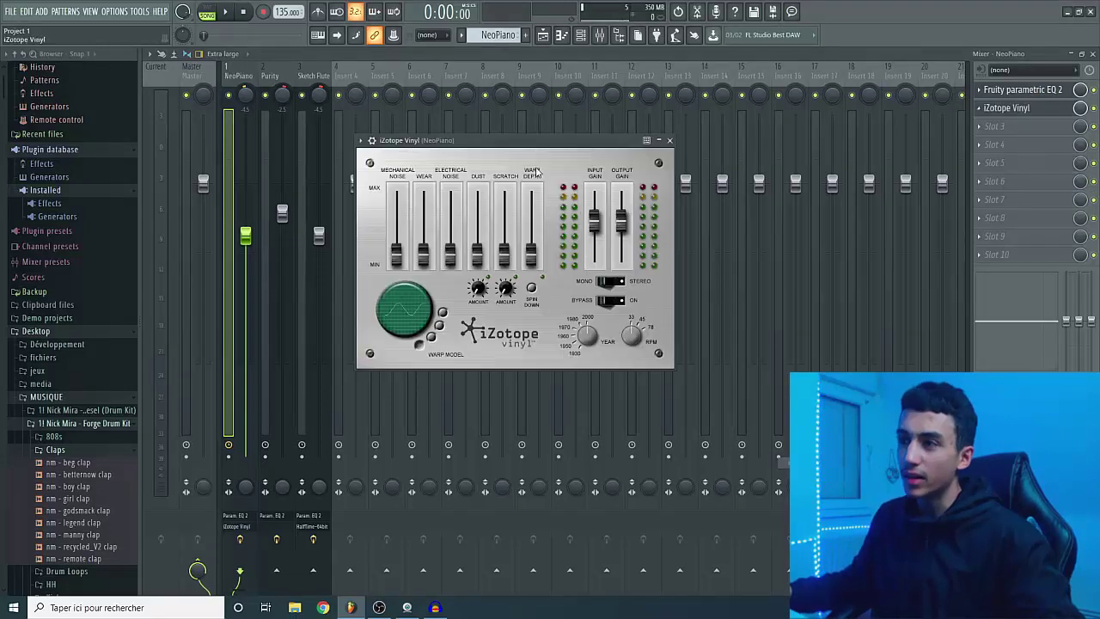
pyautogui.moveTo(543, 144)
pyautogui.mouseDown()
pyautogui.moveTo(514, 147)
pyautogui.moveTo(556, 158)
pyautogui.mouseUp()
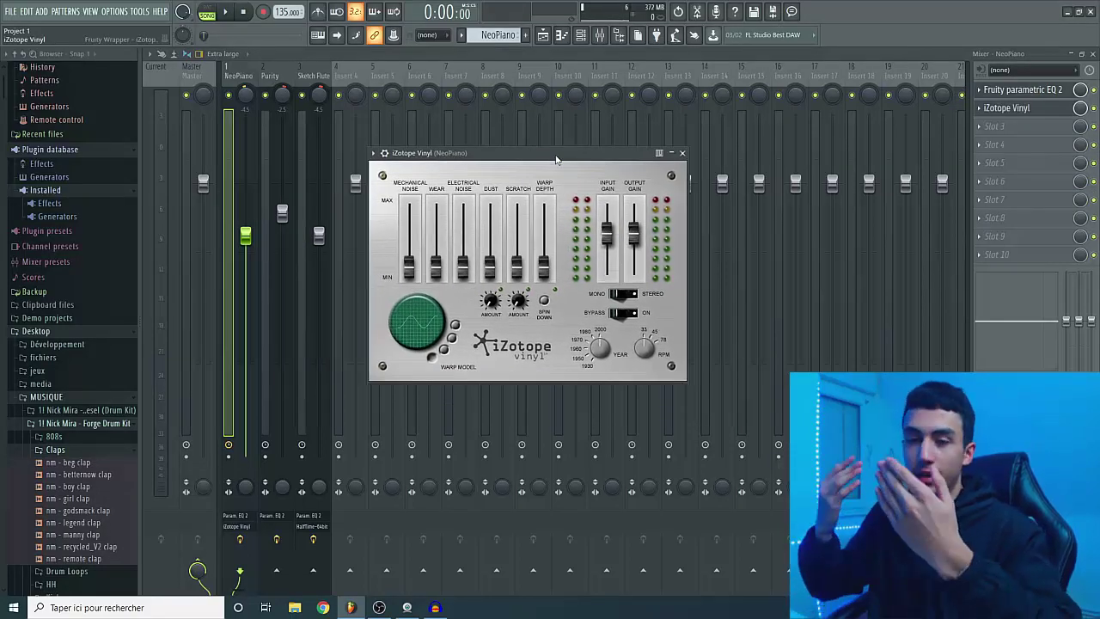
pyautogui.moveTo(555, 159); pyautogui.dragTo(593, 142)
# - Set iZotope Vinyl's Warp Depth to about 51% while the song plays, and stop playback
pyautogui.press('space')
pyautogui.moveTo(593, 245); pyautogui.dragTo(606, 214)
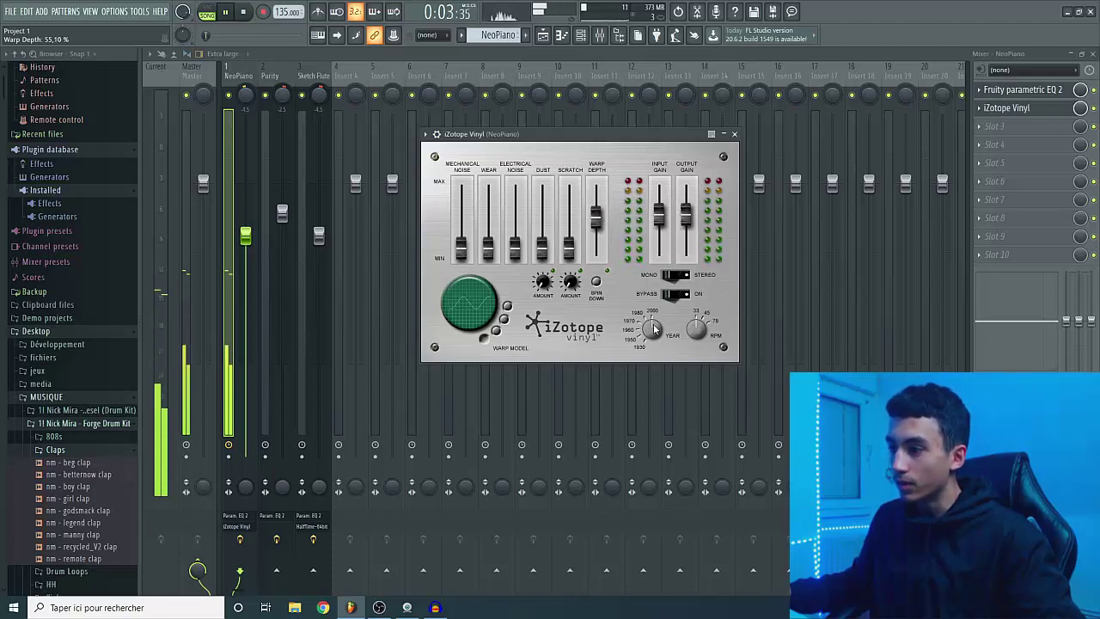
pyautogui.moveTo(599, 217)
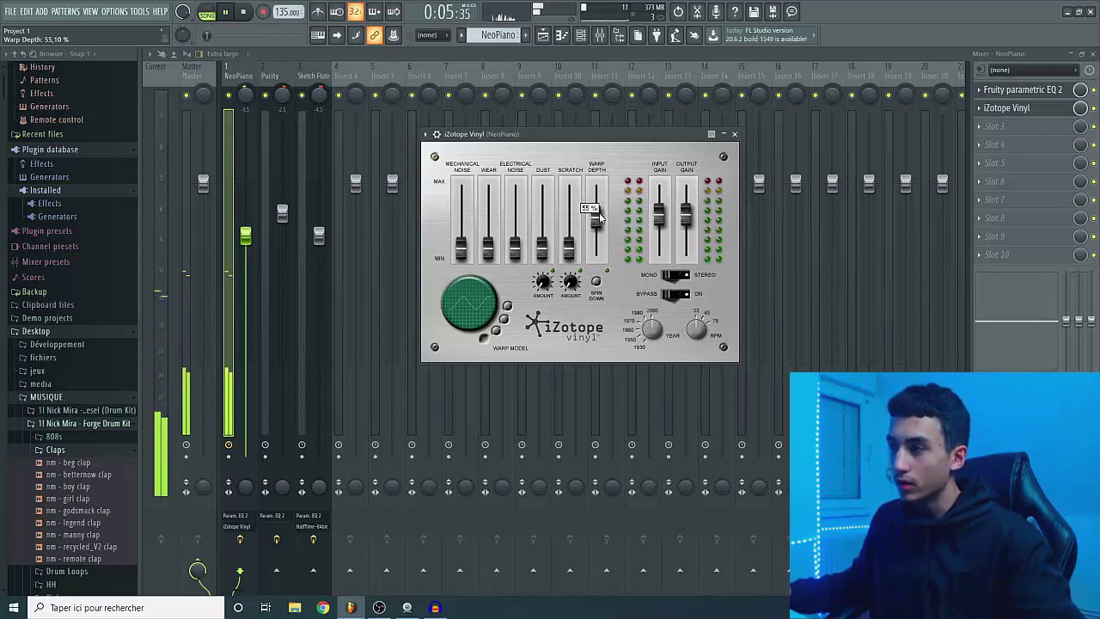
pyautogui.moveTo(599, 217)
pyautogui.mouseDown()
pyautogui.moveTo(595, 188)
pyautogui.moveTo(600, 225)
pyautogui.mouseUp()
pyautogui.press('space')
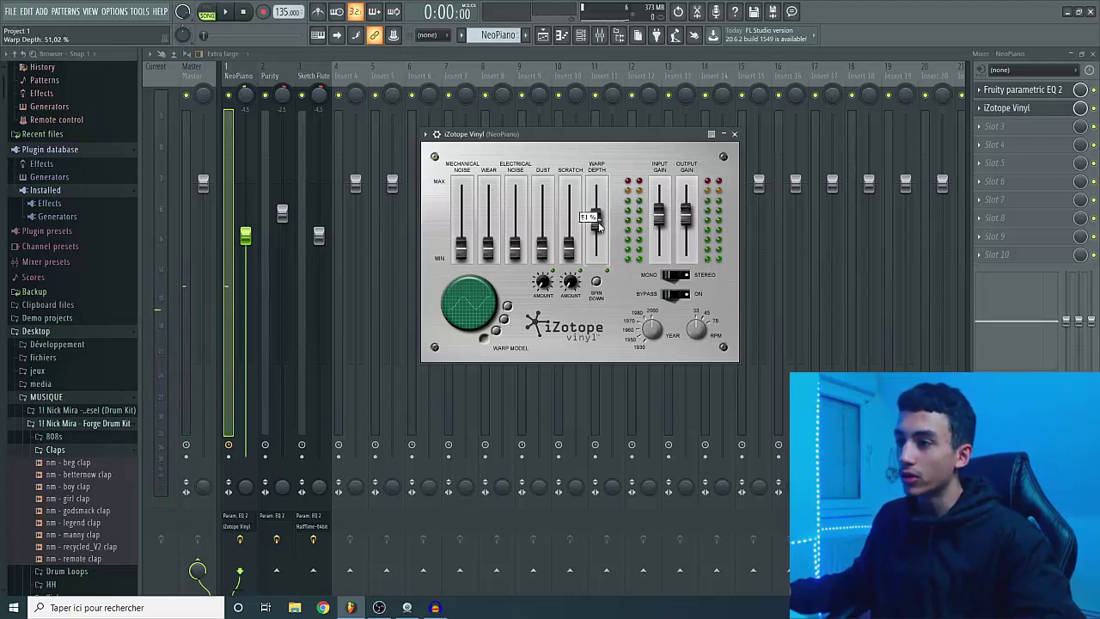
# - Play the song while trying iZotope Vinyl's Year and Electrical Noise controls, raise Warp Depth slightly, and close the plugin window
pyautogui.moveTo(560, 135); pyautogui.dragTo(552, 121)
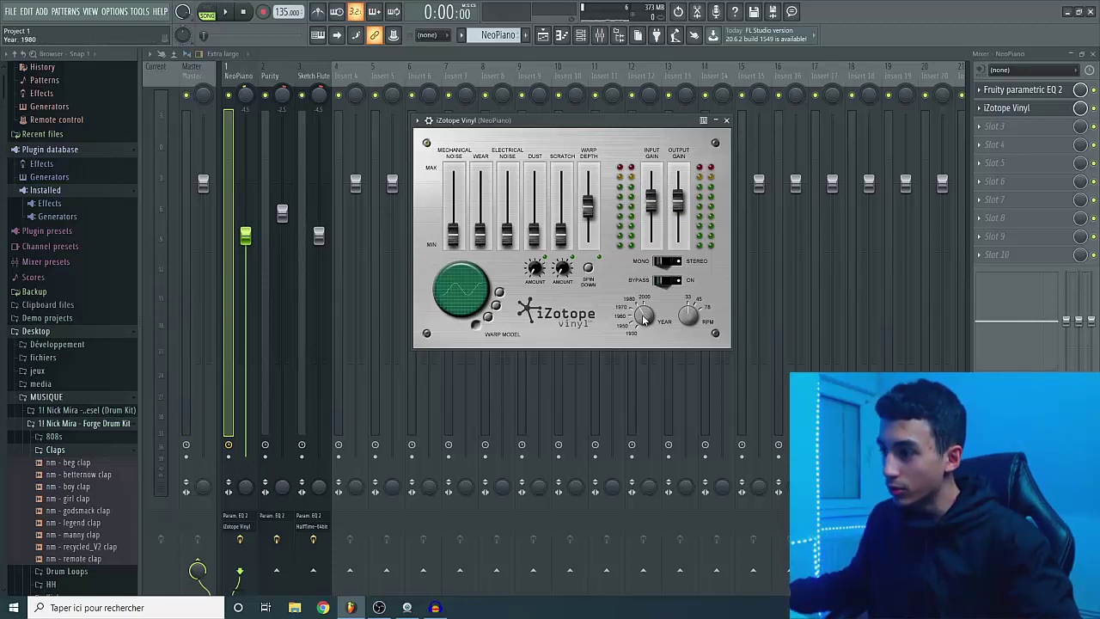
pyautogui.press('space')
pyautogui.moveTo(644, 320); pyautogui.dragTo(637, 300)
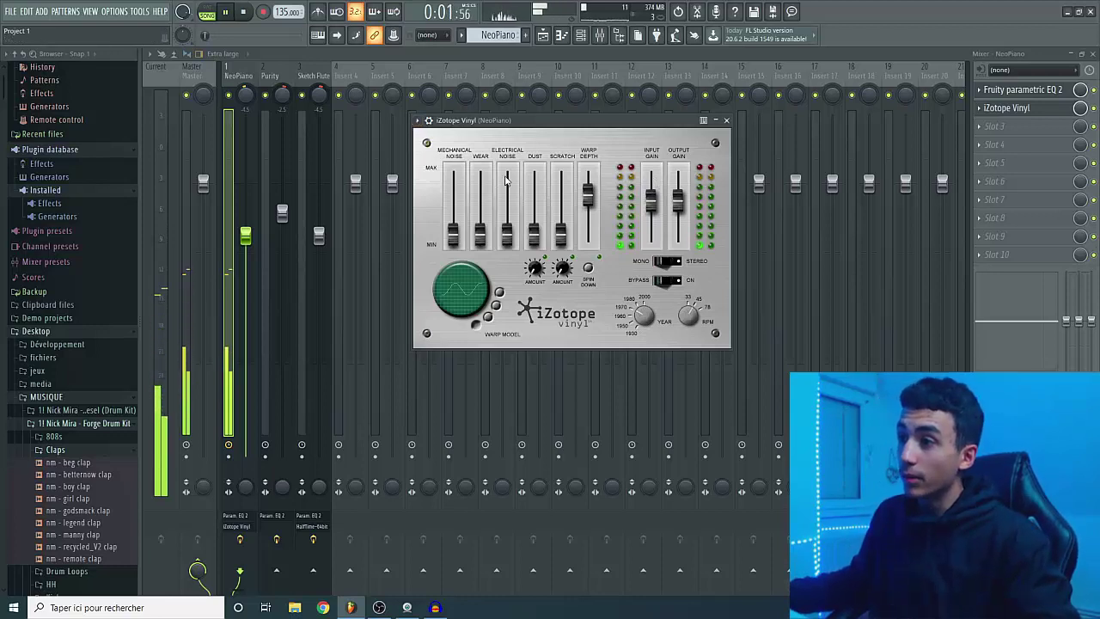
pyautogui.moveTo(507, 234); pyautogui.dragTo(487, 244)
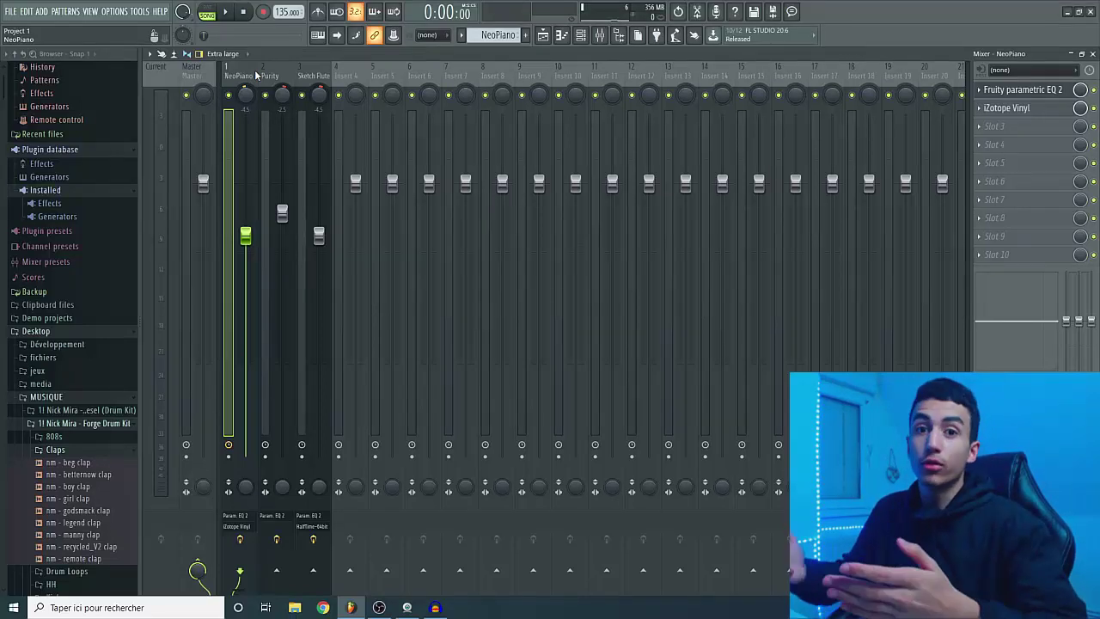
pyautogui.click(542, 34)
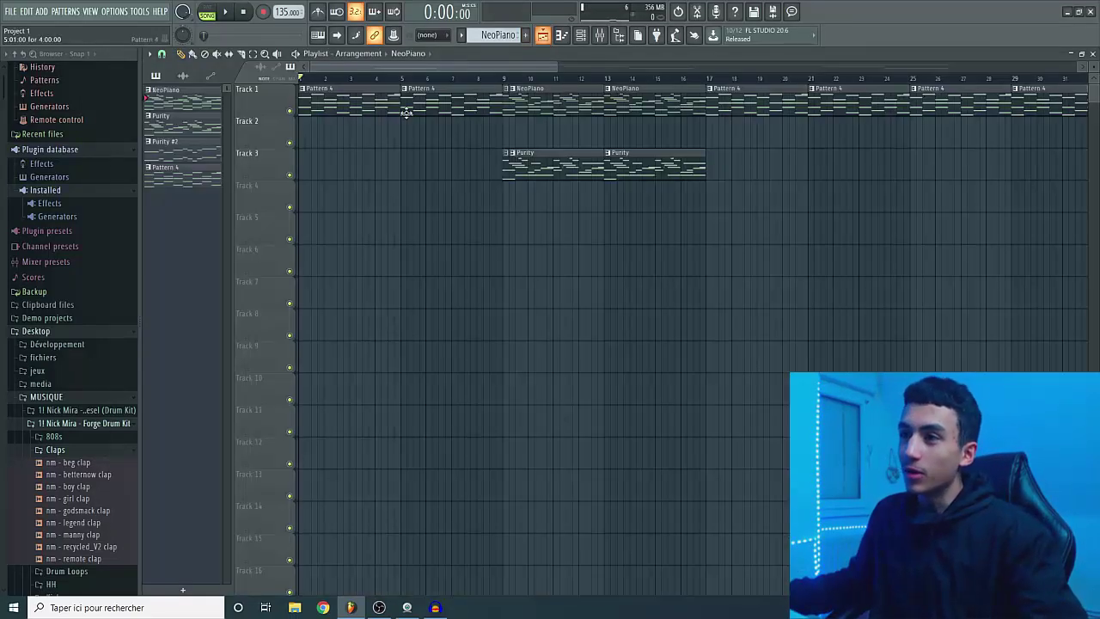
pyautogui.click(581, 35)
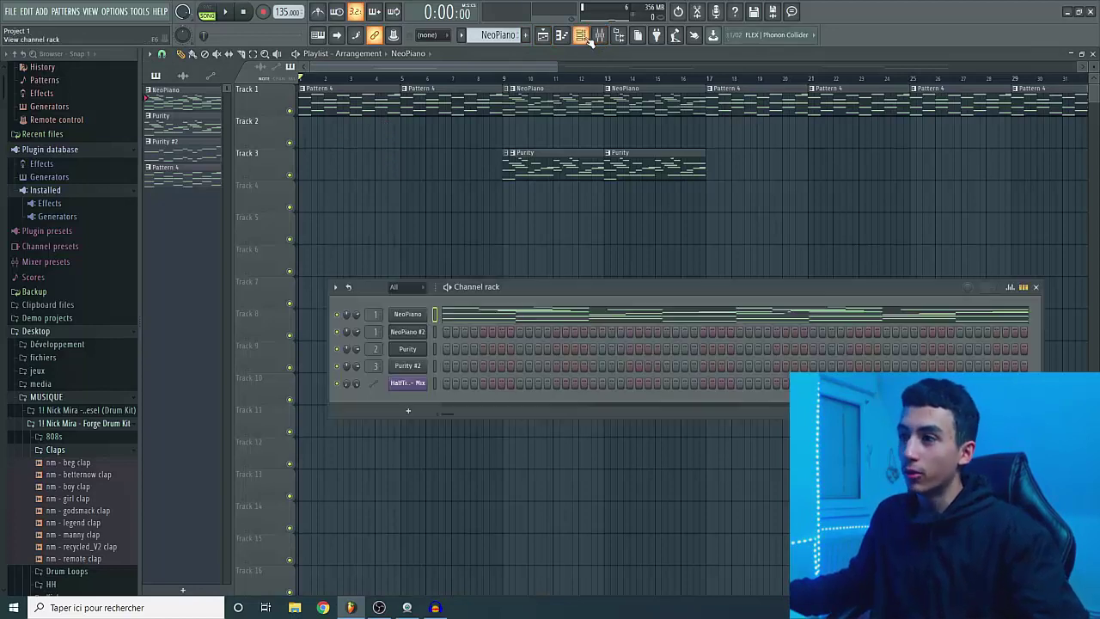
pyautogui.click(559, 36)
pyautogui.click(600, 35)
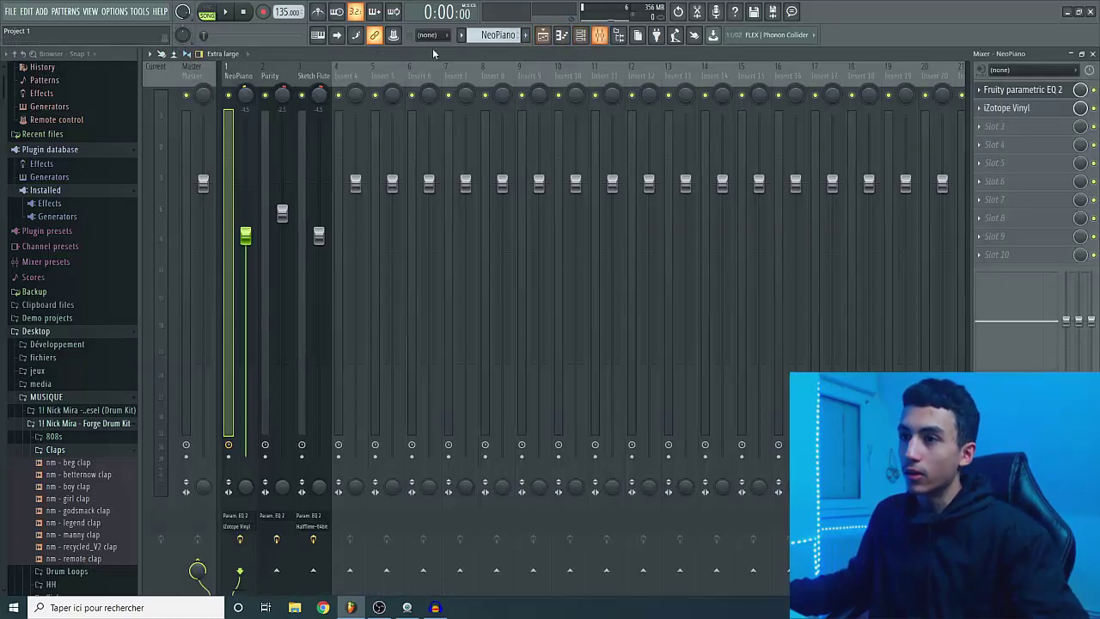
# - Load dblue.TapeStop into effect slot 3 of the NeoPiano mixer track
pyautogui.click(1027, 129)
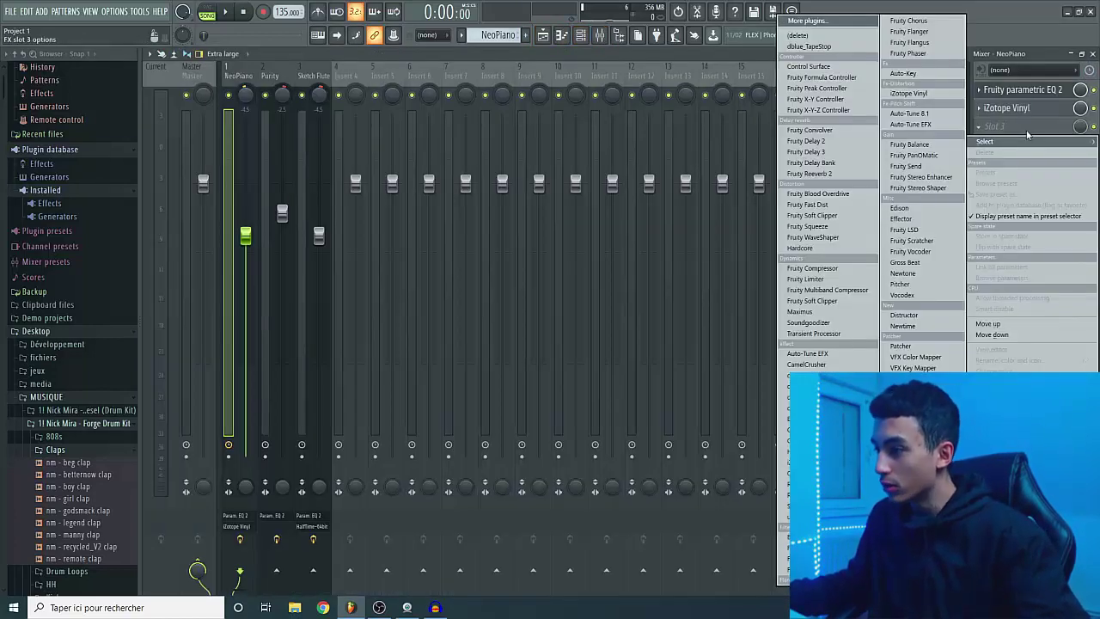
pyautogui.click(1040, 129)
pyautogui.click(1040, 129)
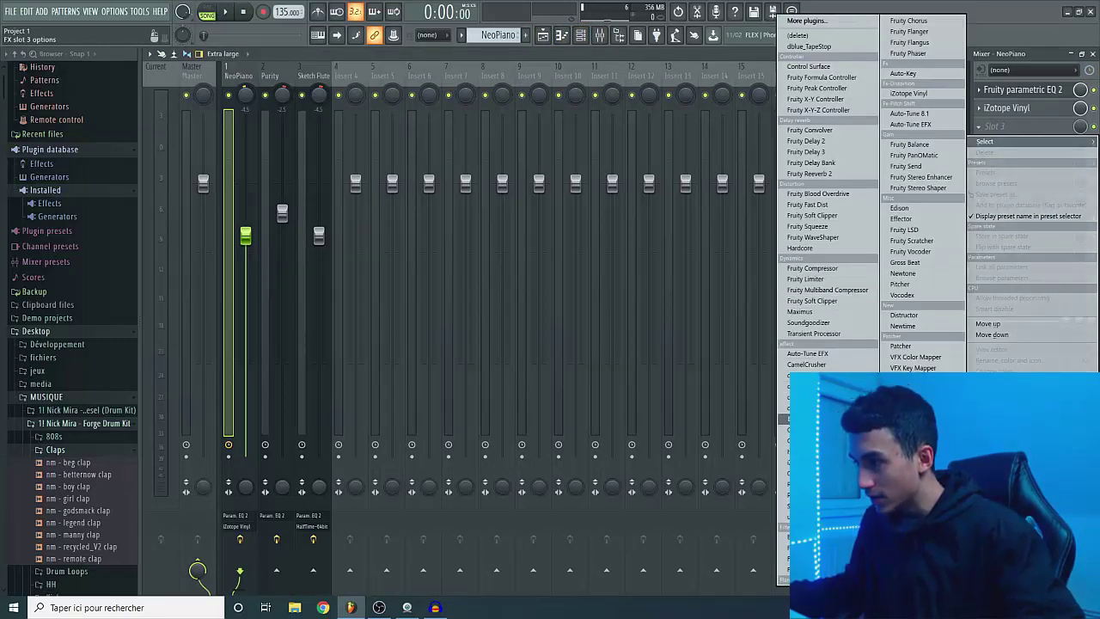
pyautogui.click(812, 408)
# - Create an automation clip for the Trigger parameter of dblue.TapeStop
pyautogui.rightClick(370, 212)
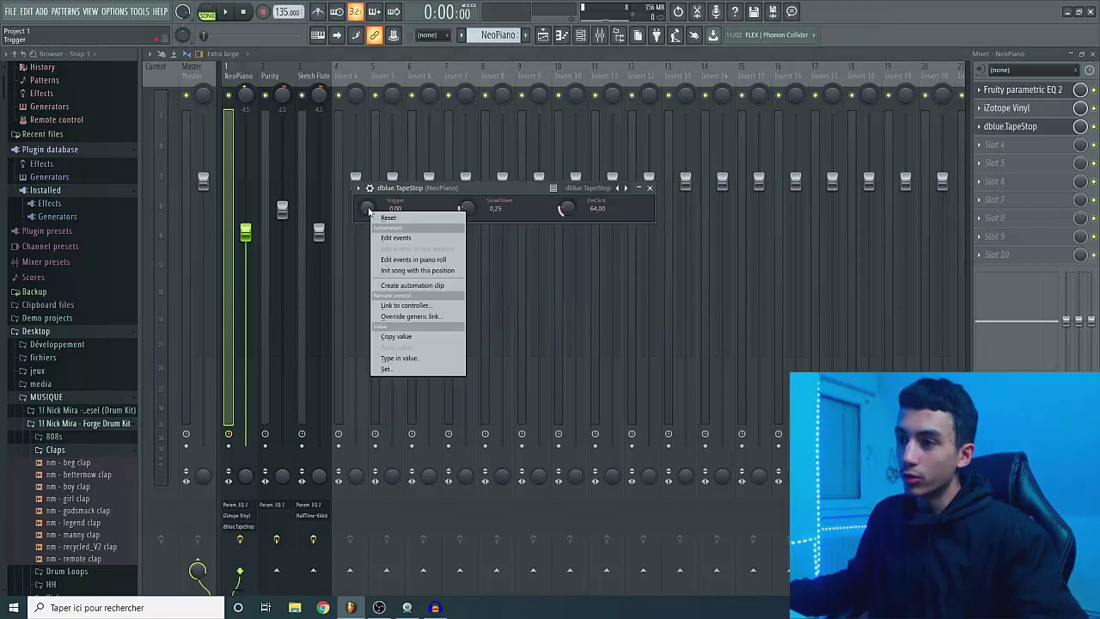
pyautogui.click(398, 202)
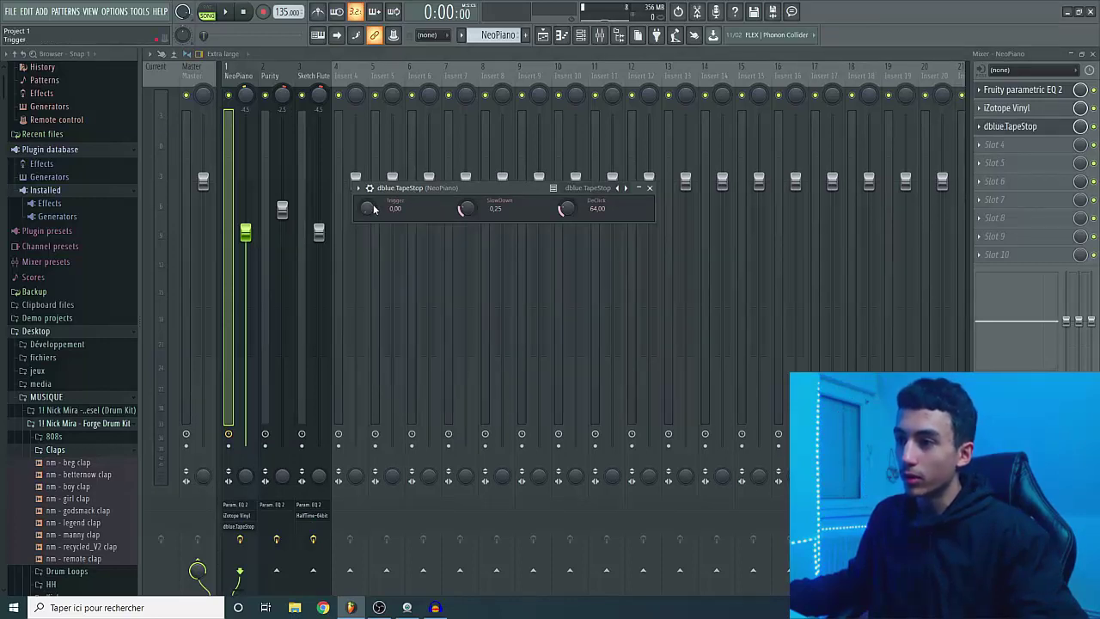
pyautogui.rightClick(368, 209)
pyautogui.click(407, 285)
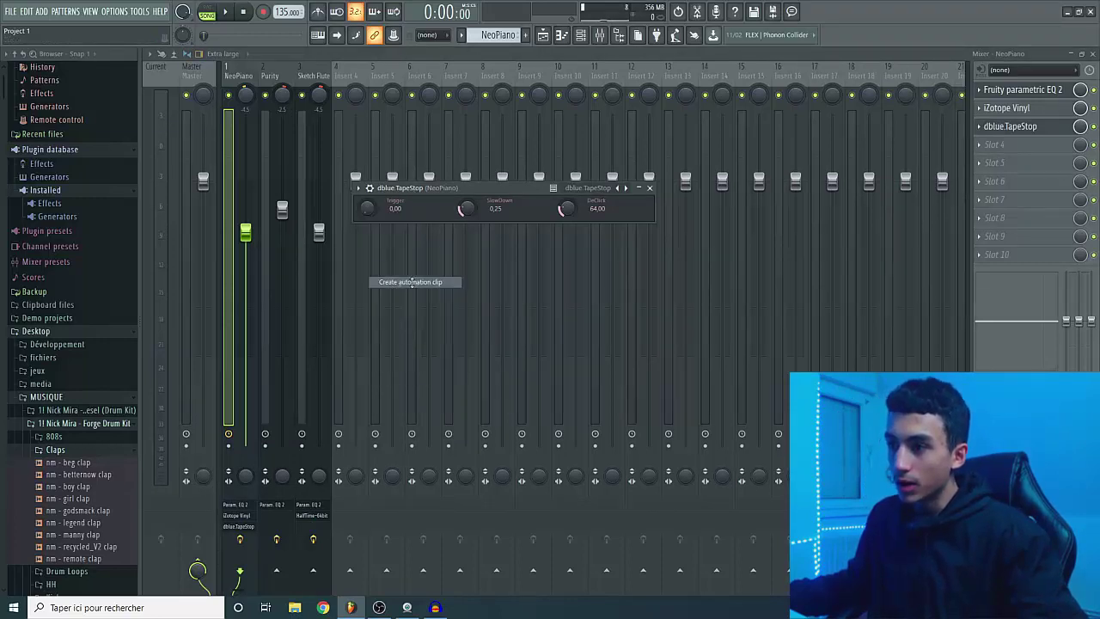
# - In the playlist's TapeStop Trigger automation clip, make the value rise abruptly from zero to maximum halfway through bar 8
pyautogui.click(542, 35)
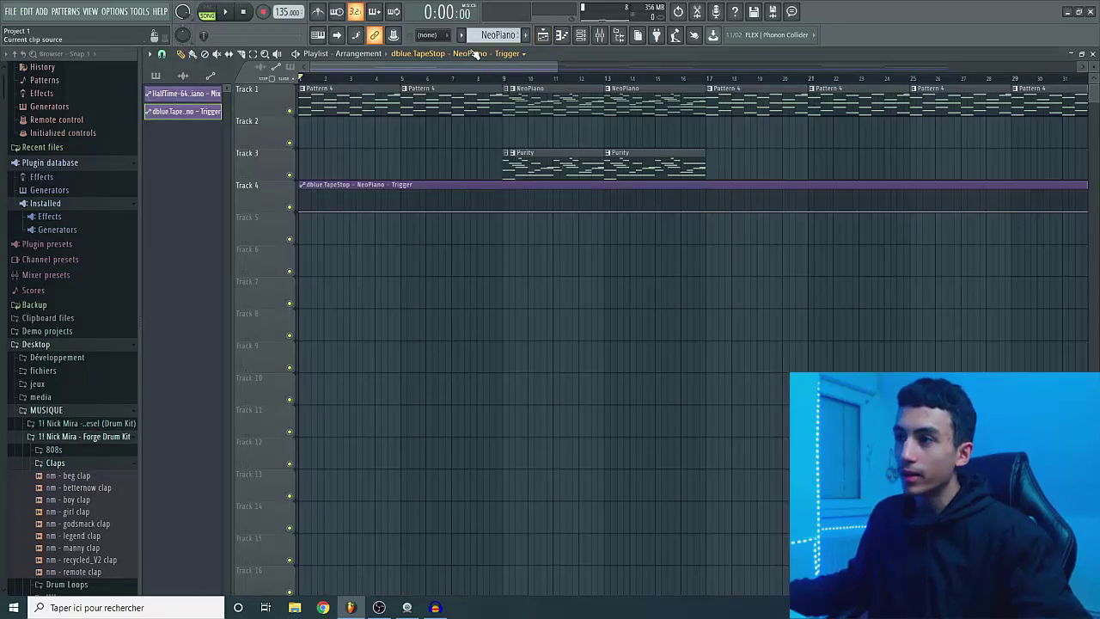
pyautogui.click(453, 78)
pyautogui.moveTo(496, 210)
pyautogui.mouseDown()
pyautogui.moveTo(496, 190)
pyautogui.moveTo(493, 217)
pyautogui.mouseUp()
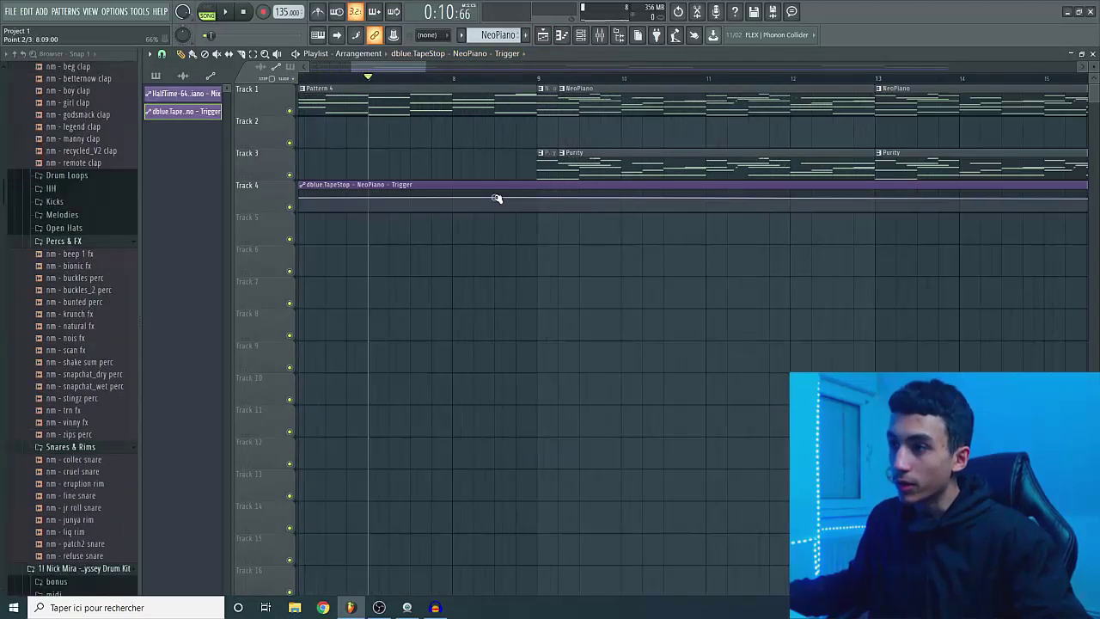
pyautogui.rightClick(495, 189)
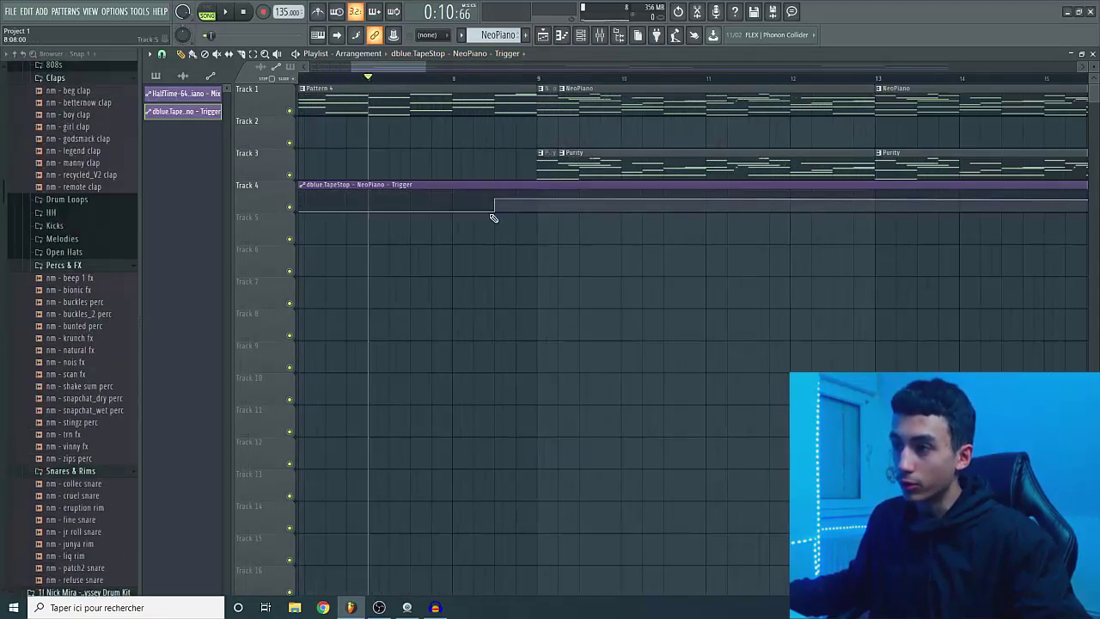
pyautogui.scroll(-6, 367, 226)
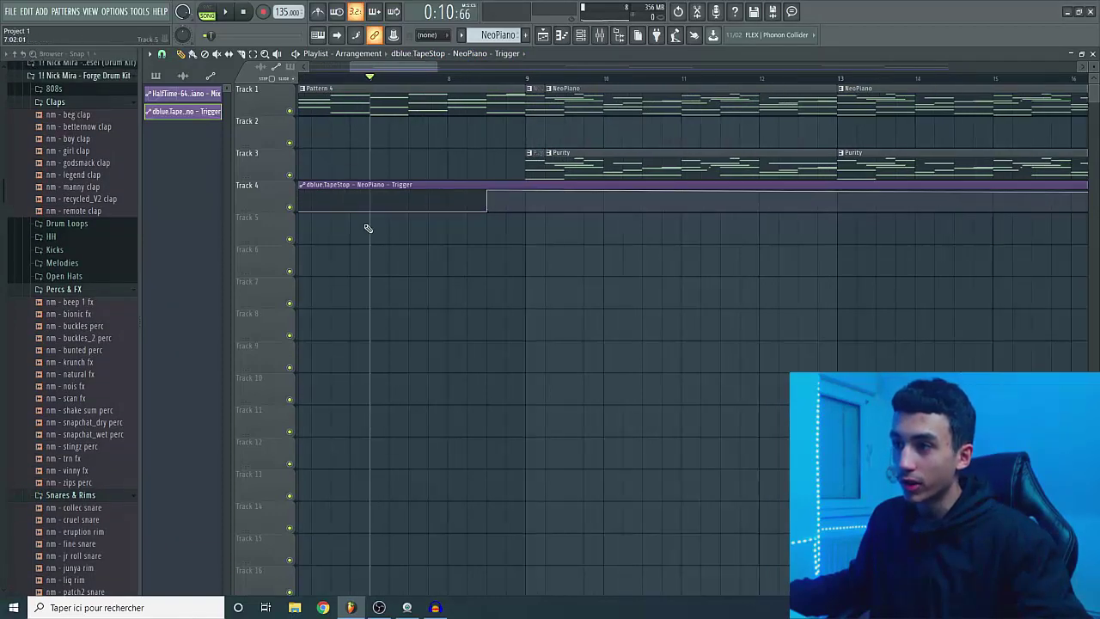
pyautogui.scroll(5, 507, 199)
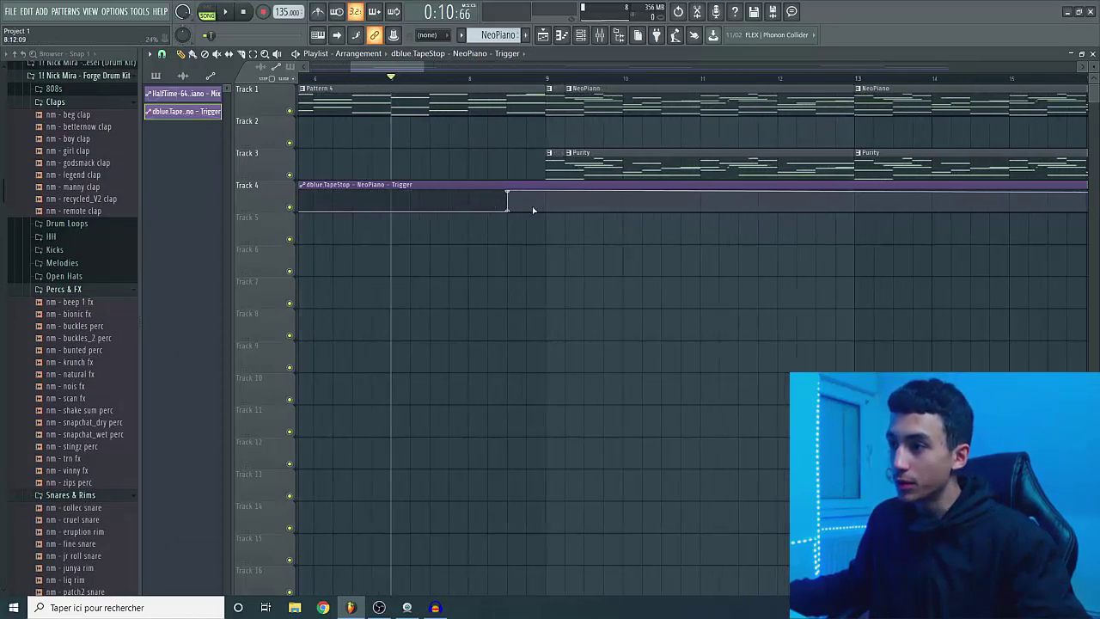
# - Add points at the start of bar 9 that drop the TapeStop Trigger automation back to zero
pyautogui.rightClick(552, 201)
pyautogui.moveTo(552, 199)
pyautogui.mouseDown()
pyautogui.moveTo(552, 187)
pyautogui.moveTo(551, 211)
pyautogui.mouseUp()
pyautogui.rightClick(551, 198)
# - Play the song from bar 8 to hear the tape stop effect, and stop playback
pyautogui.scroll(-6, 392, 198)
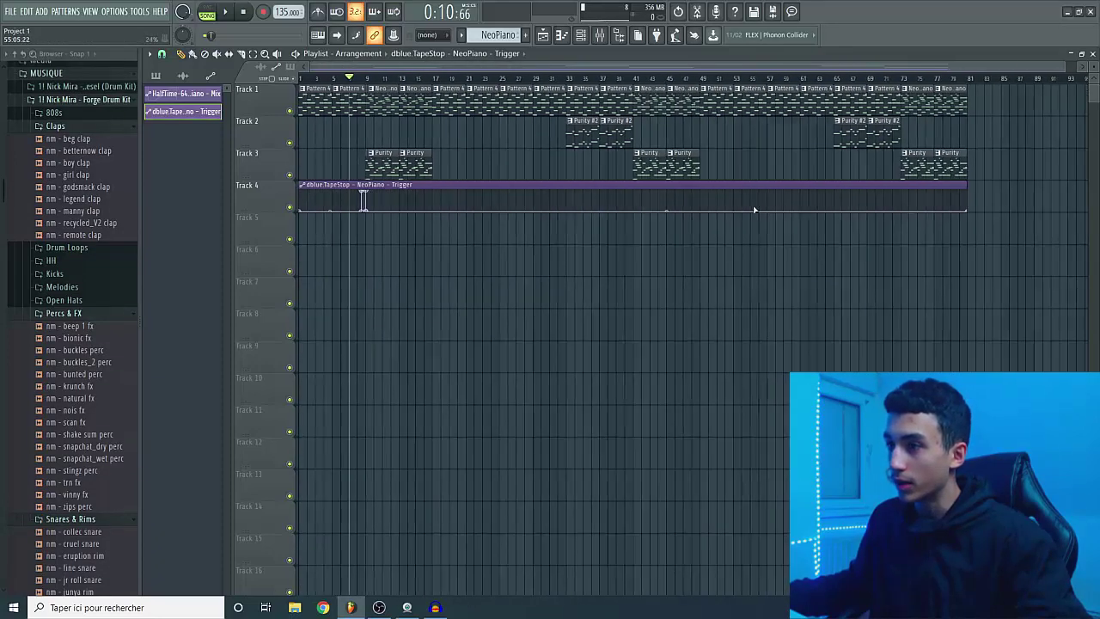
pyautogui.scroll(5, 362, 199)
pyautogui.click(552, 81)
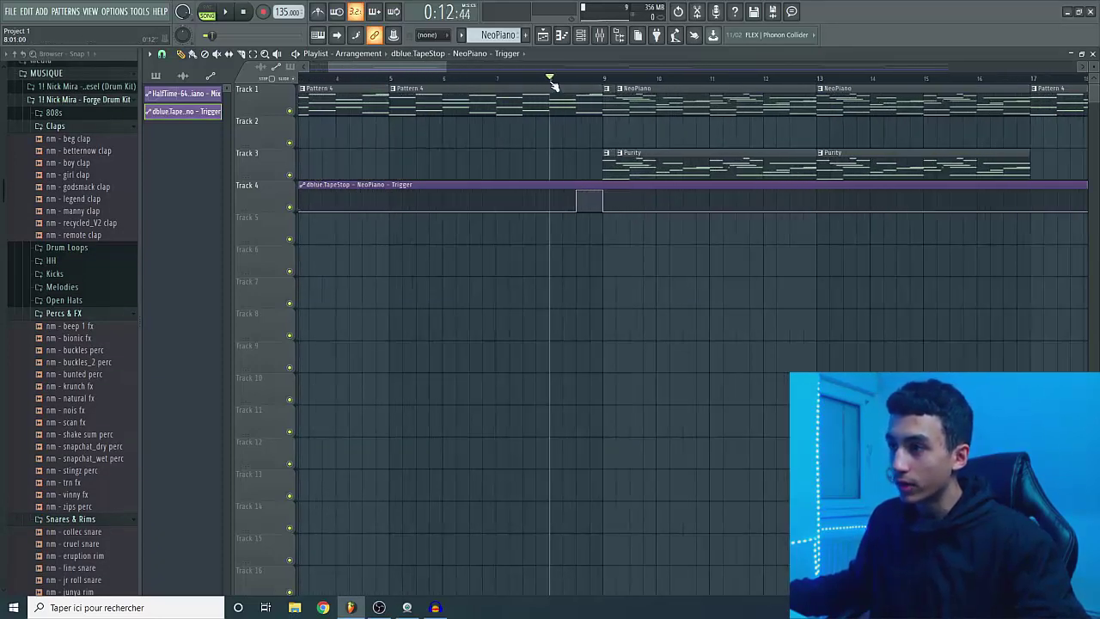
pyautogui.press('space')
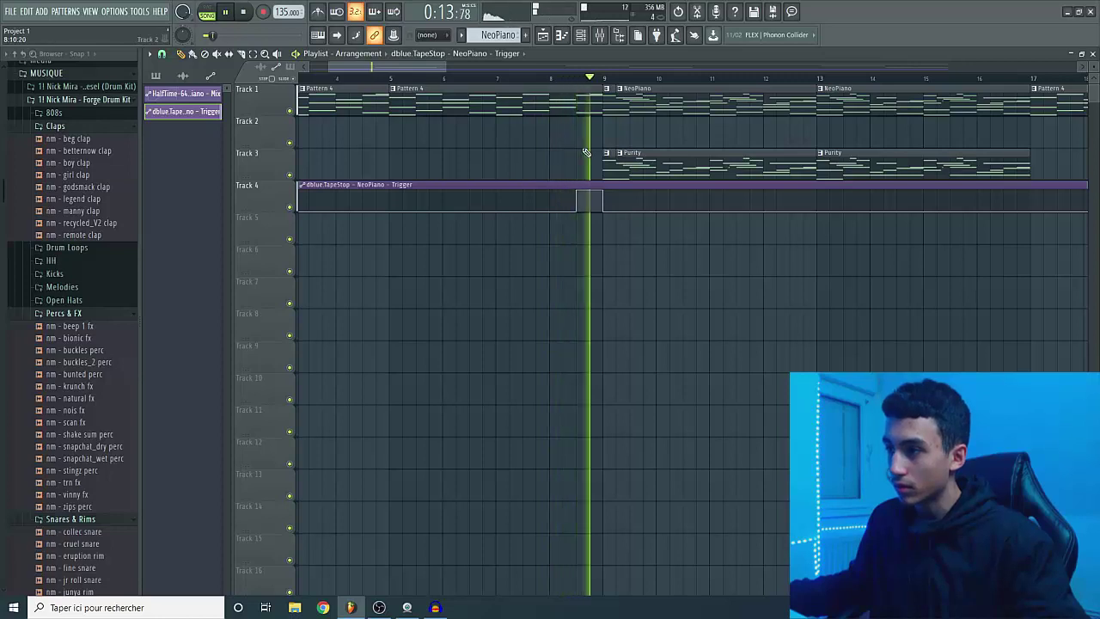
pyautogui.press('space')
# - Move the rise of the TapeStop Trigger automation to the last quarter of bar 8, keeping the jump vertical
pyautogui.scroll(4, 589, 182)
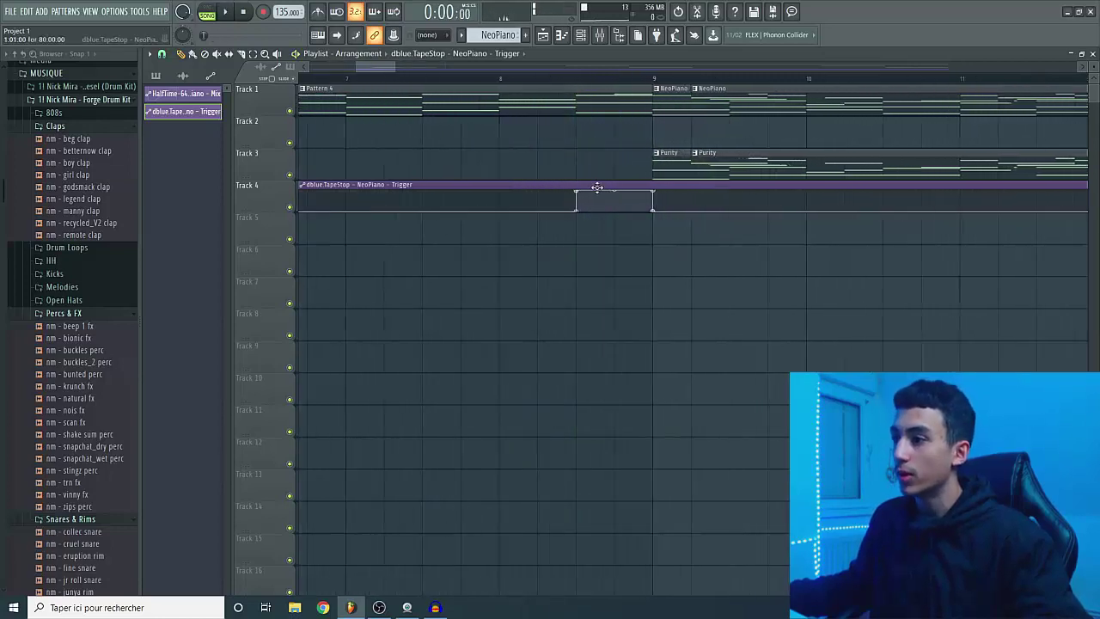
pyautogui.moveTo(565, 191); pyautogui.dragTo(617, 201)
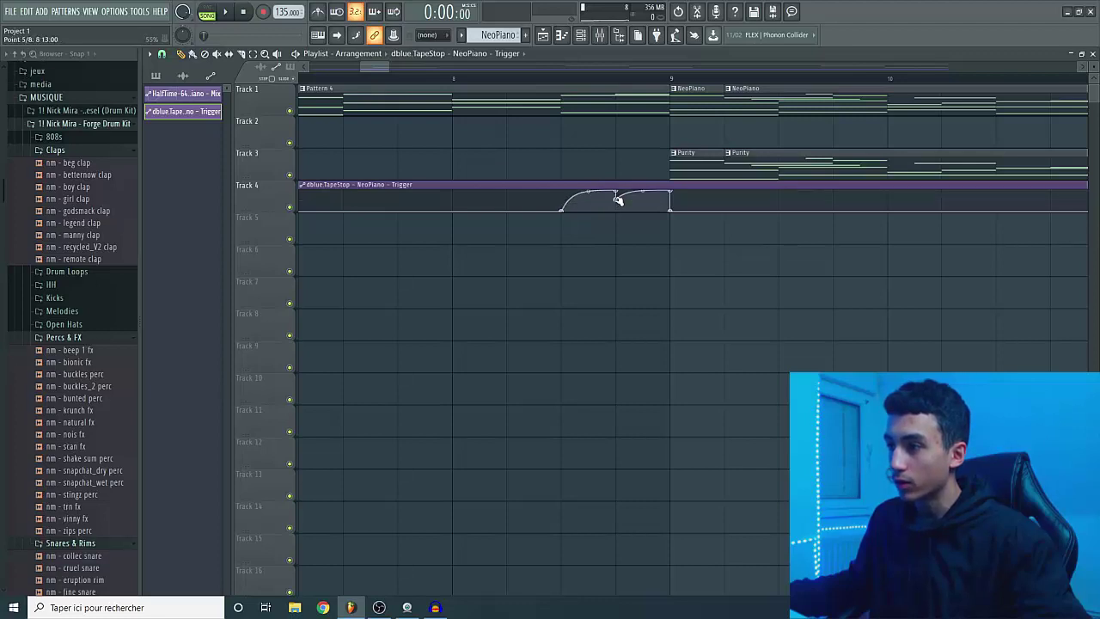
pyautogui.scroll(-6, 522, 135)
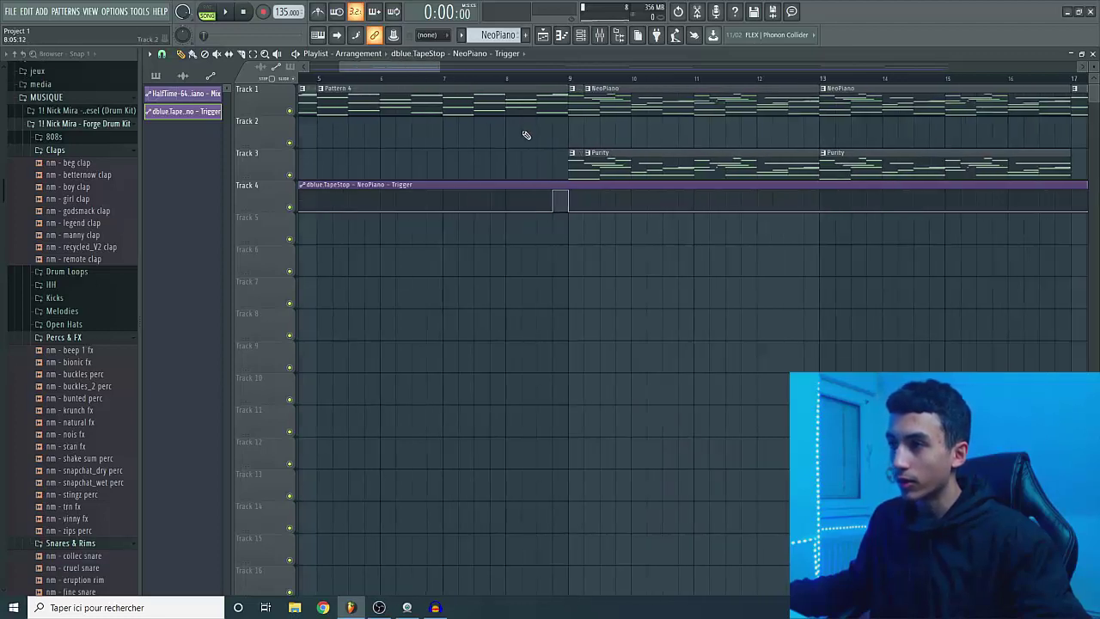
# - Play the song from about bar 7 to check the shortened tape stop leading into bar 9
pyautogui.click(462, 85)
pyautogui.press('space')
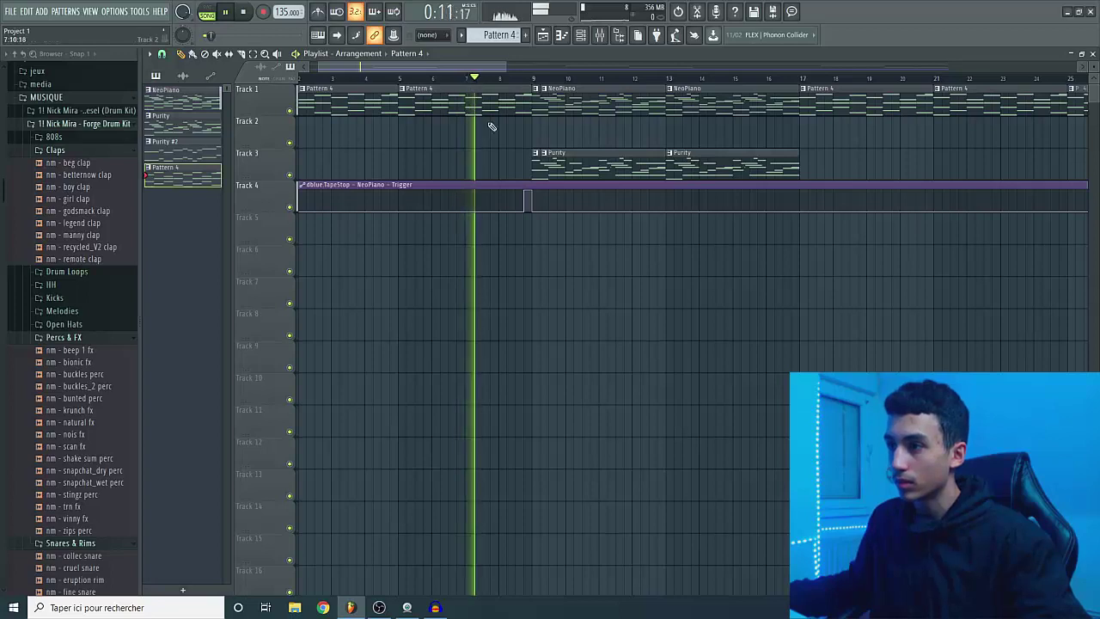
pyautogui.scroll(3, 523, 152)
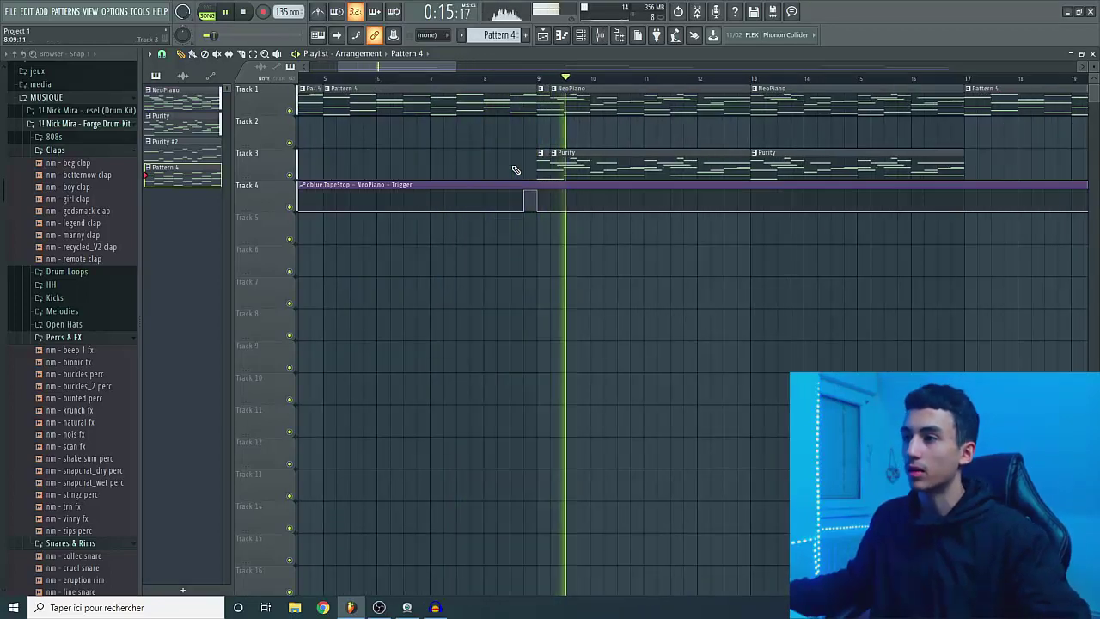
# - Replay the song from about bar 7 through the tape stop into bar 9, and stop playback
pyautogui.press('space')
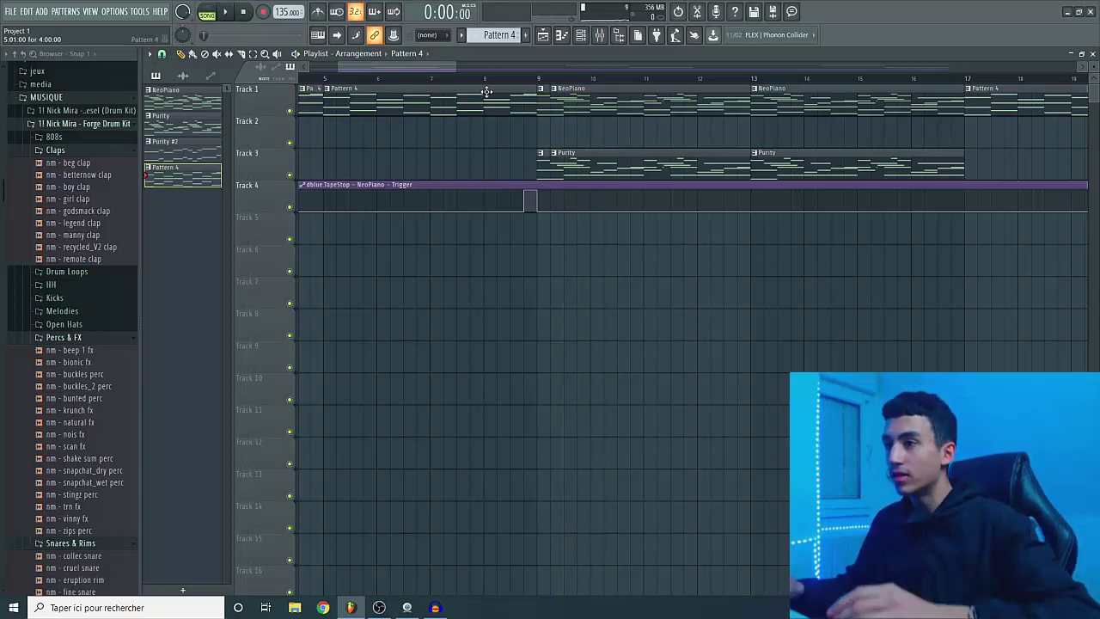
pyautogui.click(454, 82)
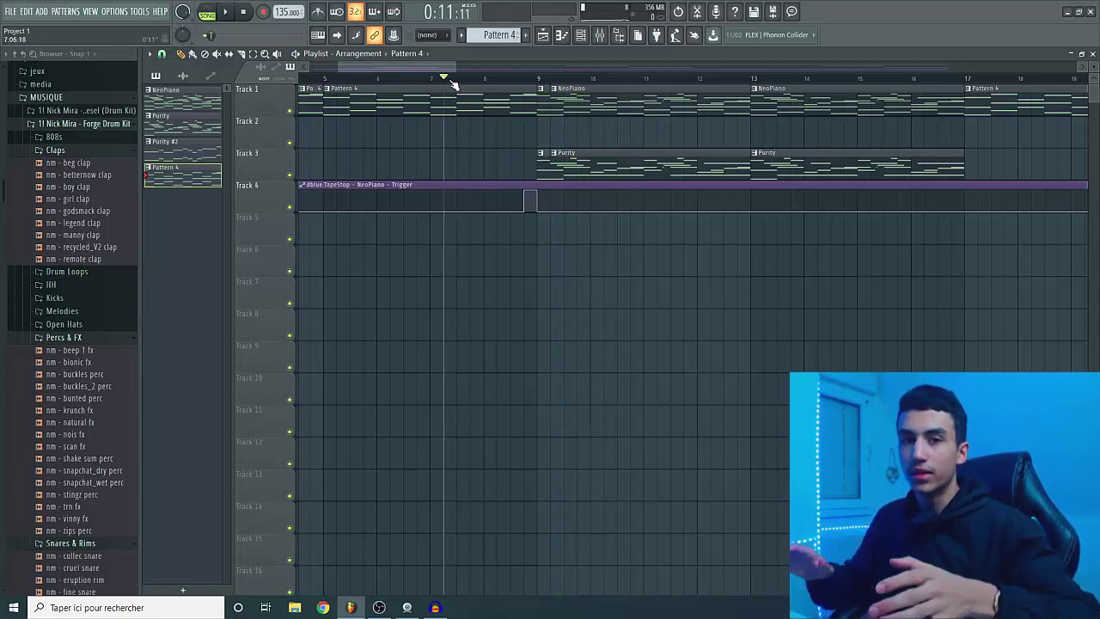
pyautogui.press('space')
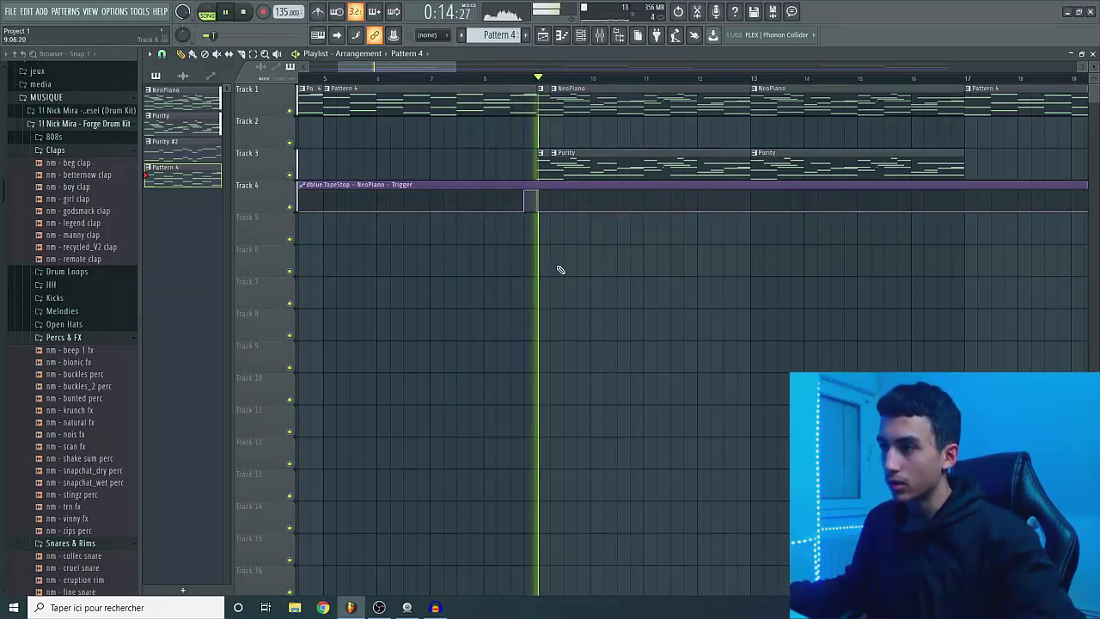
pyautogui.press('space')
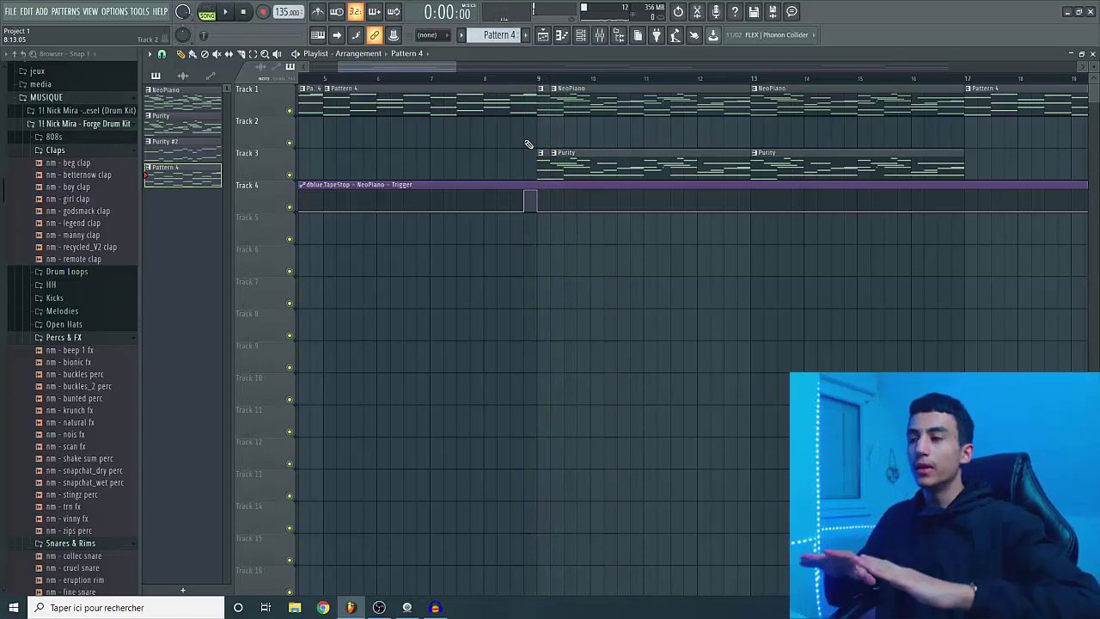
# - Reopen dblue.TapeStop on the NeoPiano mixer track and set its SlowDown to 0.10
pyautogui.scroll(-4, 486, 298)
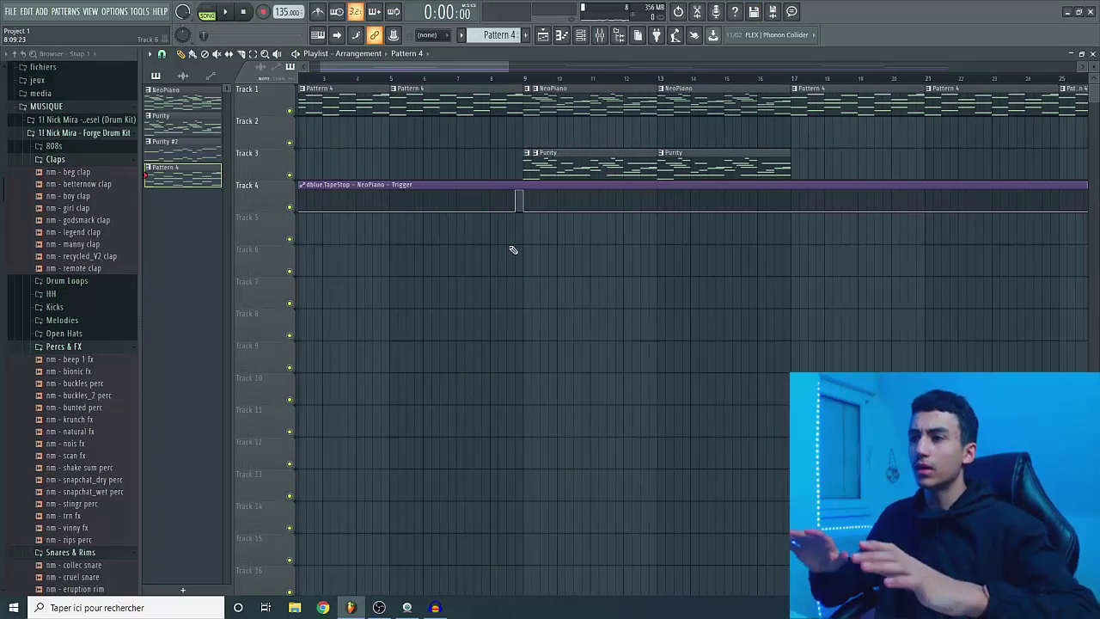
pyautogui.click(601, 34)
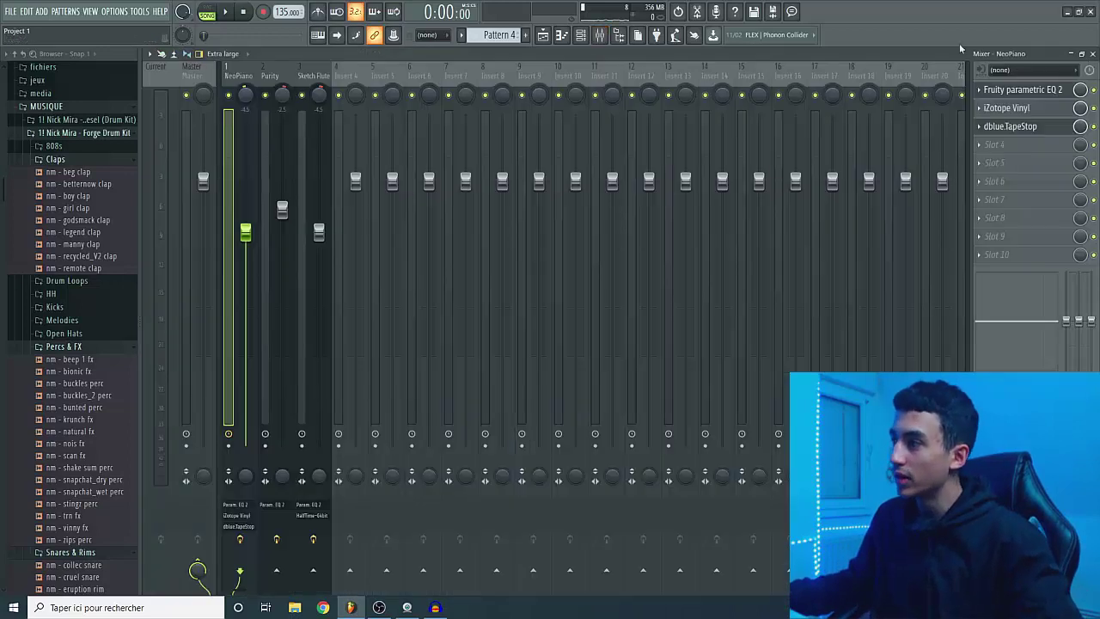
pyautogui.click(1013, 130)
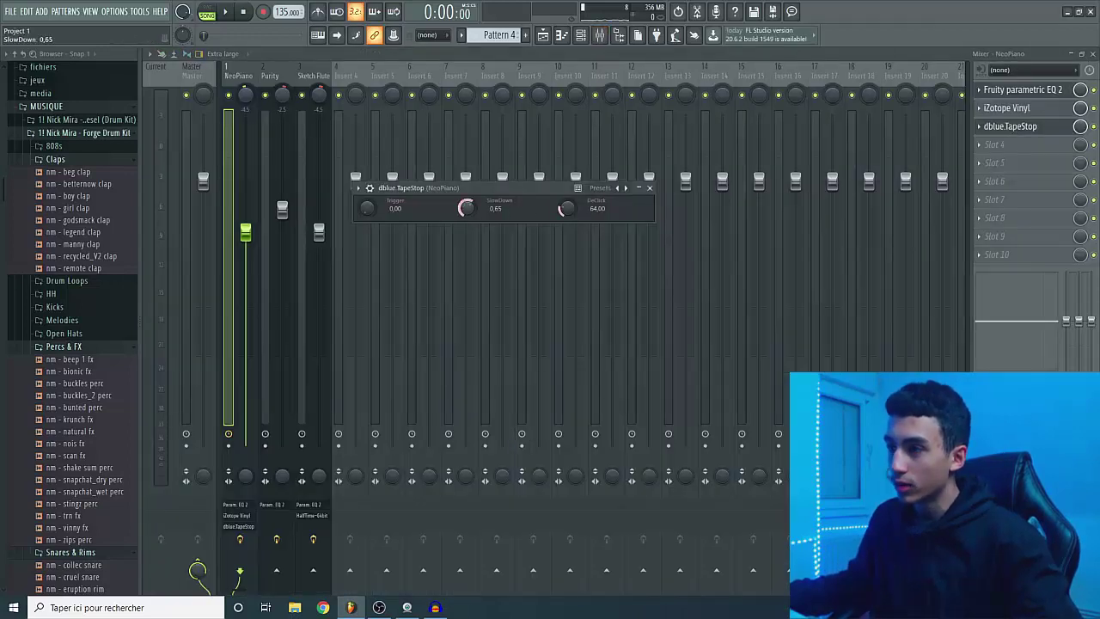
pyautogui.click(542, 36)
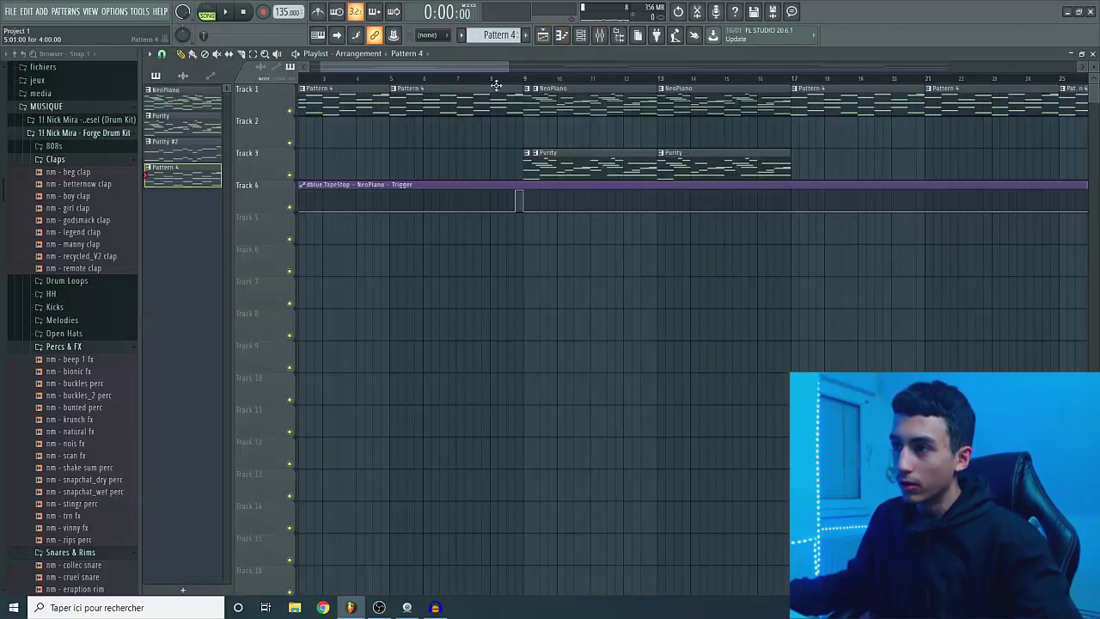
pyautogui.press('space')
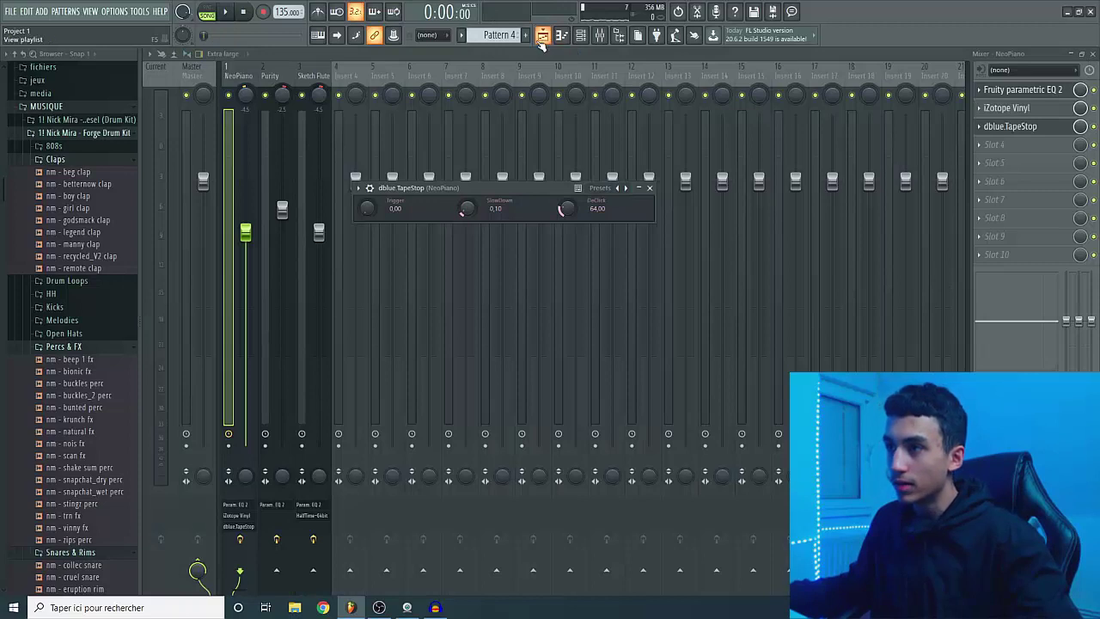
# - Replay the song repeatedly from bar 8 in the playlist to hear the adjusted tape stop, and stop playback
pyautogui.click(542, 37)
pyautogui.click(490, 81)
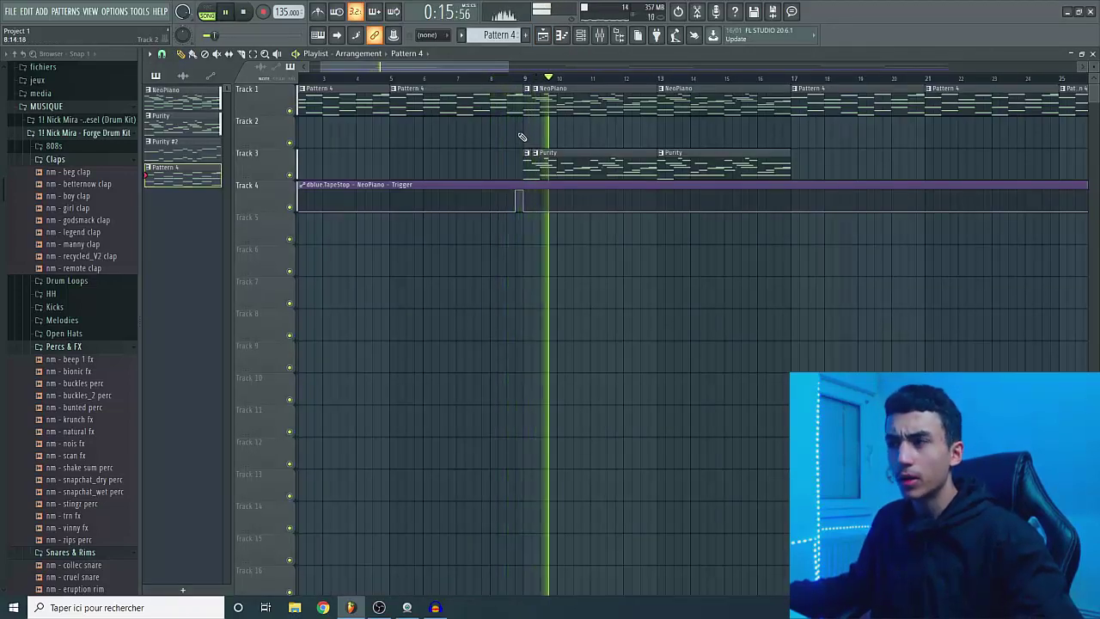
pyautogui.click(496, 82)
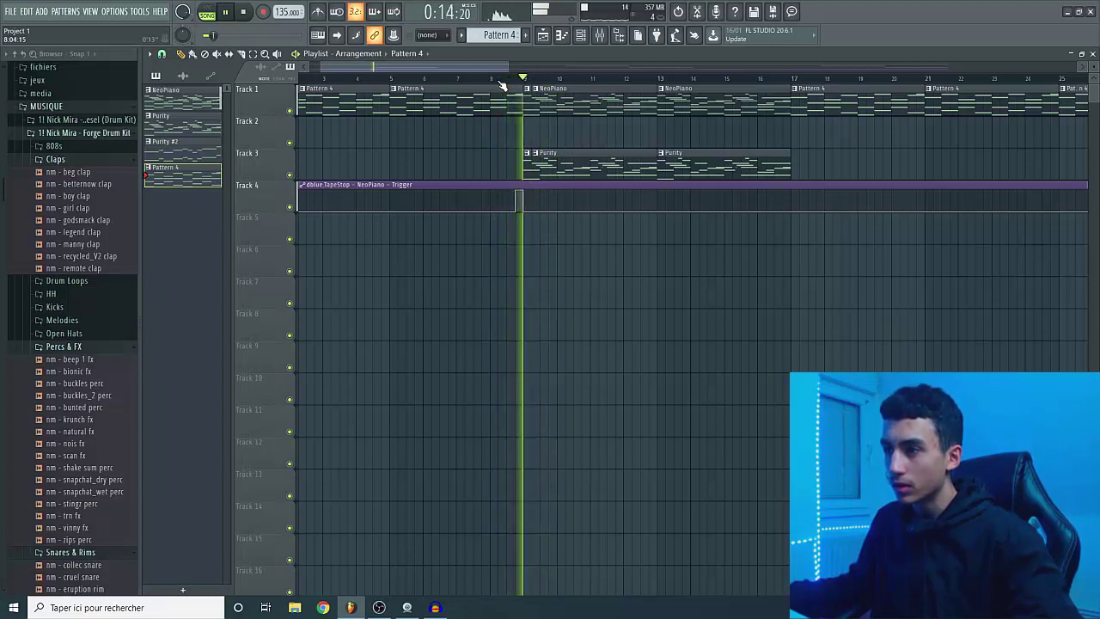
pyautogui.click(500, 85)
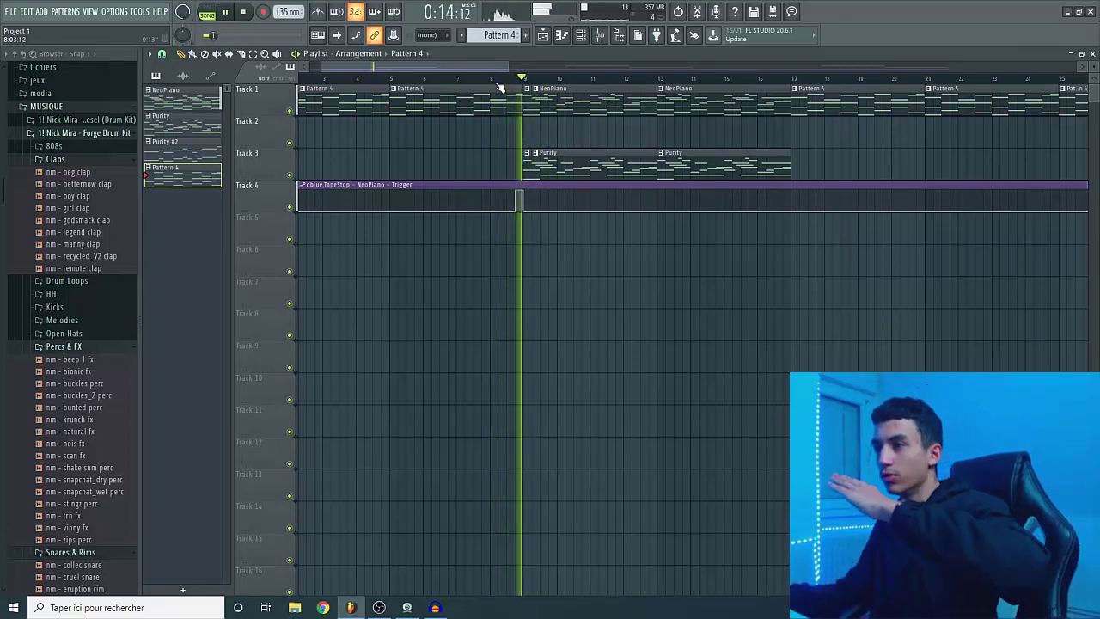
pyautogui.press('space')
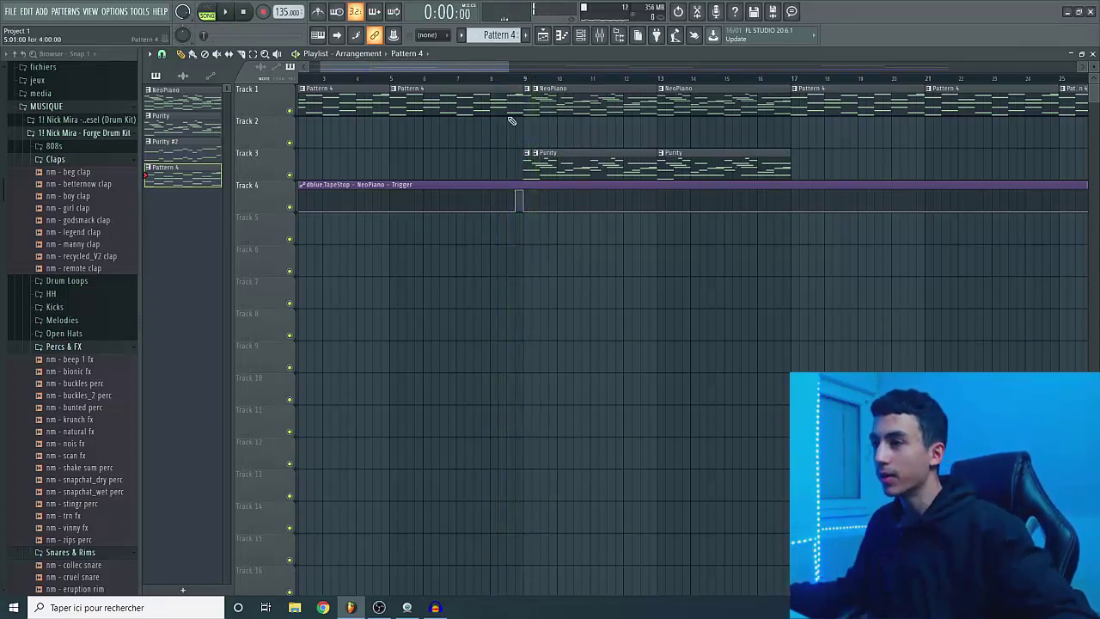
# - Load dblue Glitch v1.3 into slot 4 of the NeoPiano mixer track and move its window clear of the NeoPiano fader
pyautogui.scroll(3, 528, 144)
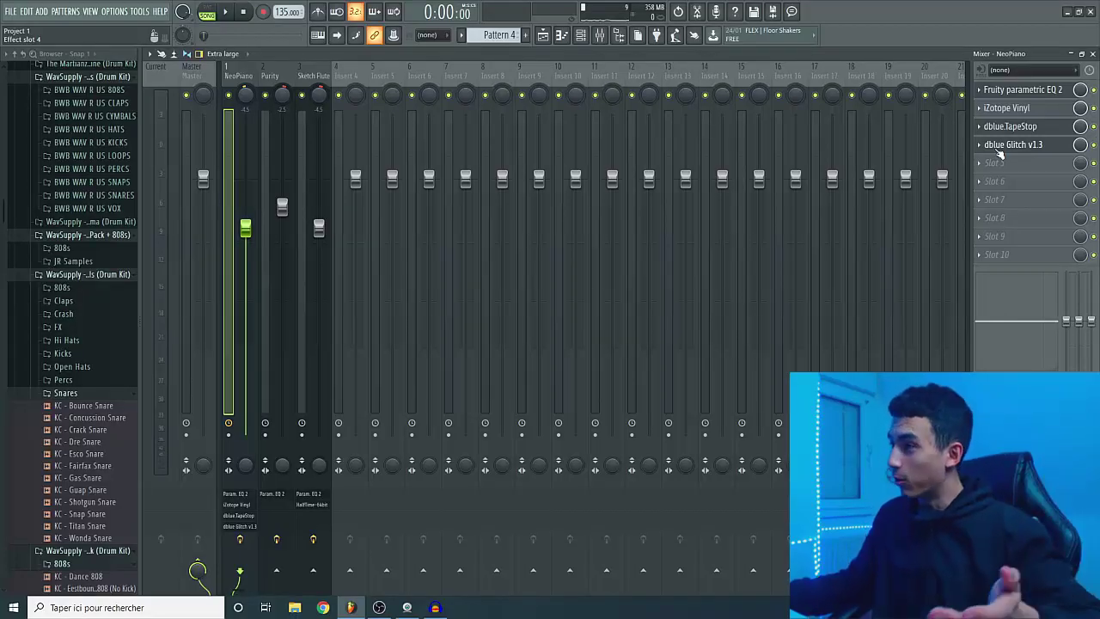
pyautogui.click(1009, 145)
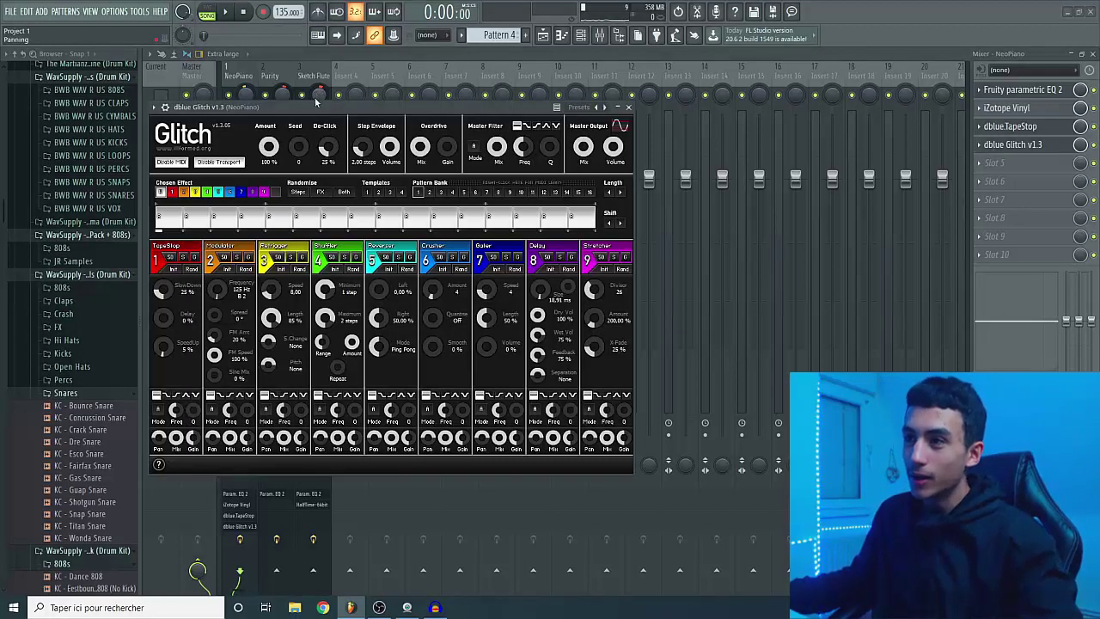
pyautogui.moveTo(316, 101); pyautogui.dragTo(530, 97)
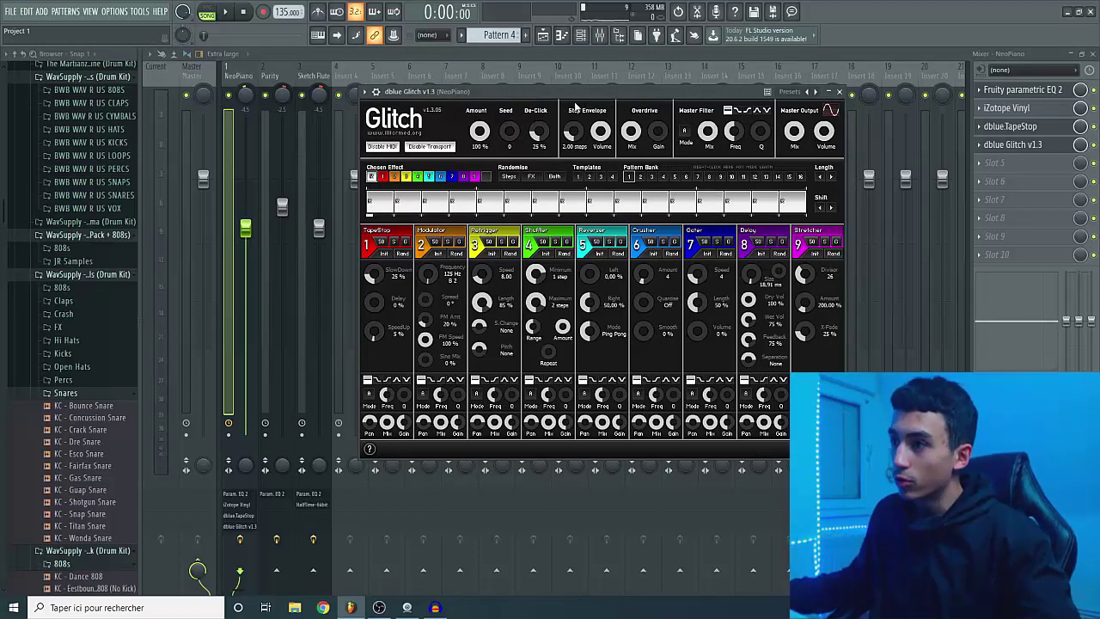
pyautogui.moveTo(580, 95); pyautogui.dragTo(589, 92)
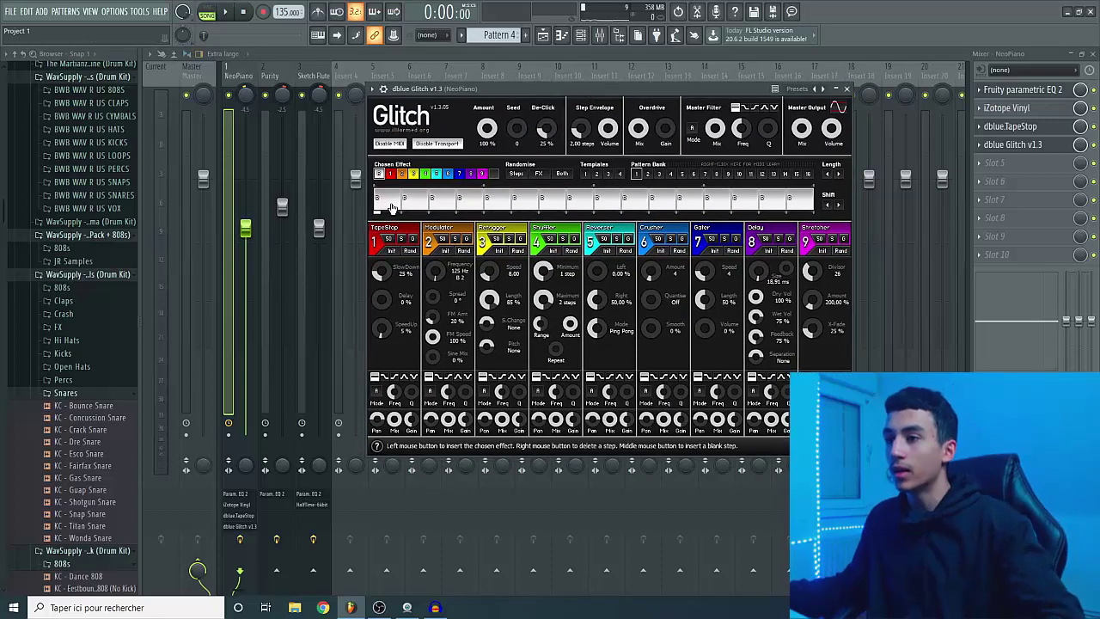
# - Choose the blank effect in Glitch and clear every step of the sequencer pattern with it
pyautogui.click(494, 174)
pyautogui.click(419, 202)
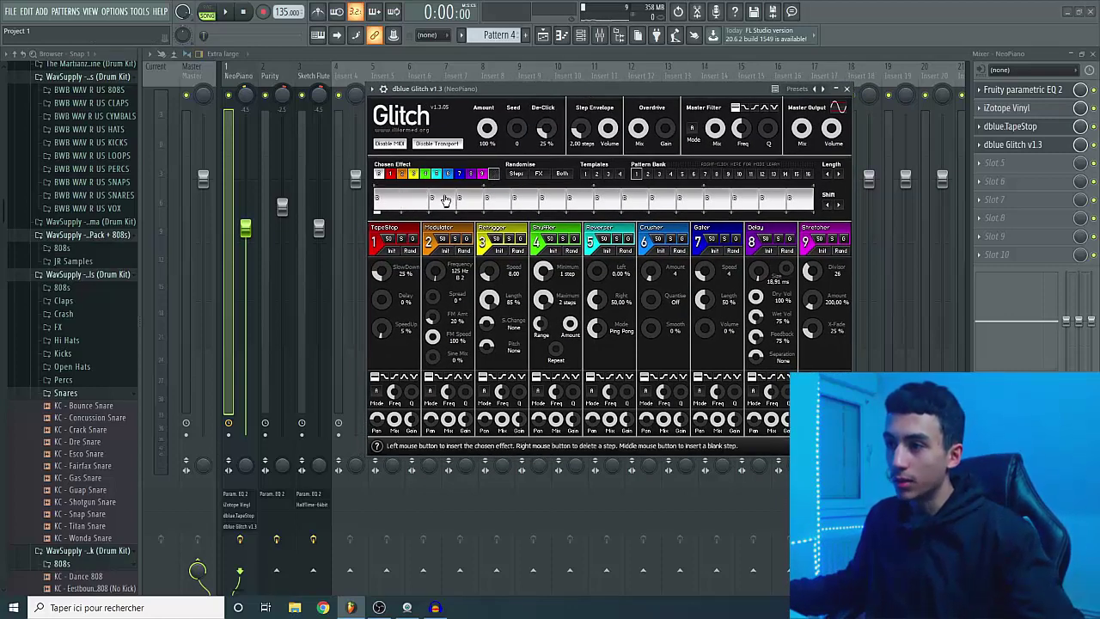
pyautogui.moveTo(445, 199); pyautogui.dragTo(809, 206)
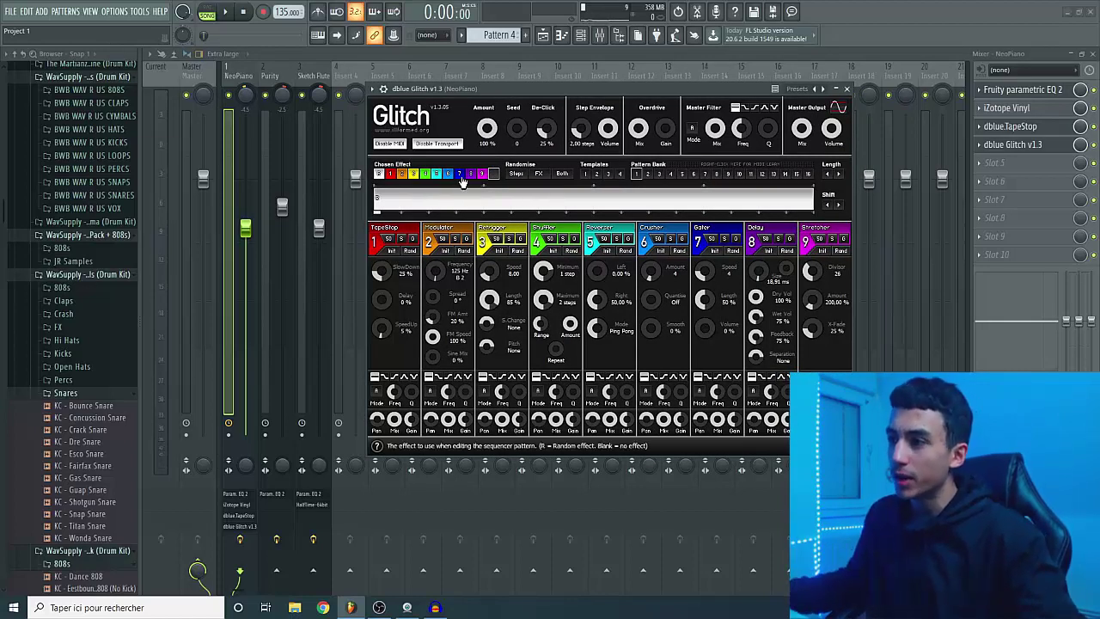
pyautogui.click(390, 202)
pyautogui.click(377, 199)
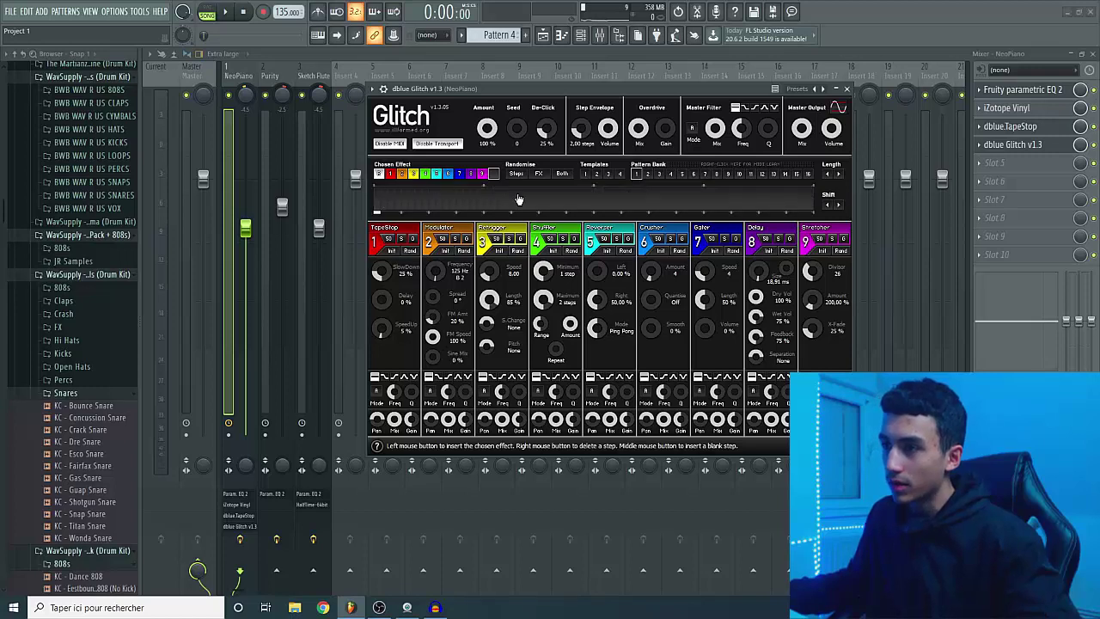
# - Randomise the Glitch sequencer pattern, play the song to hear it, and stop playback
pyautogui.click(561, 174)
pyautogui.press('space')
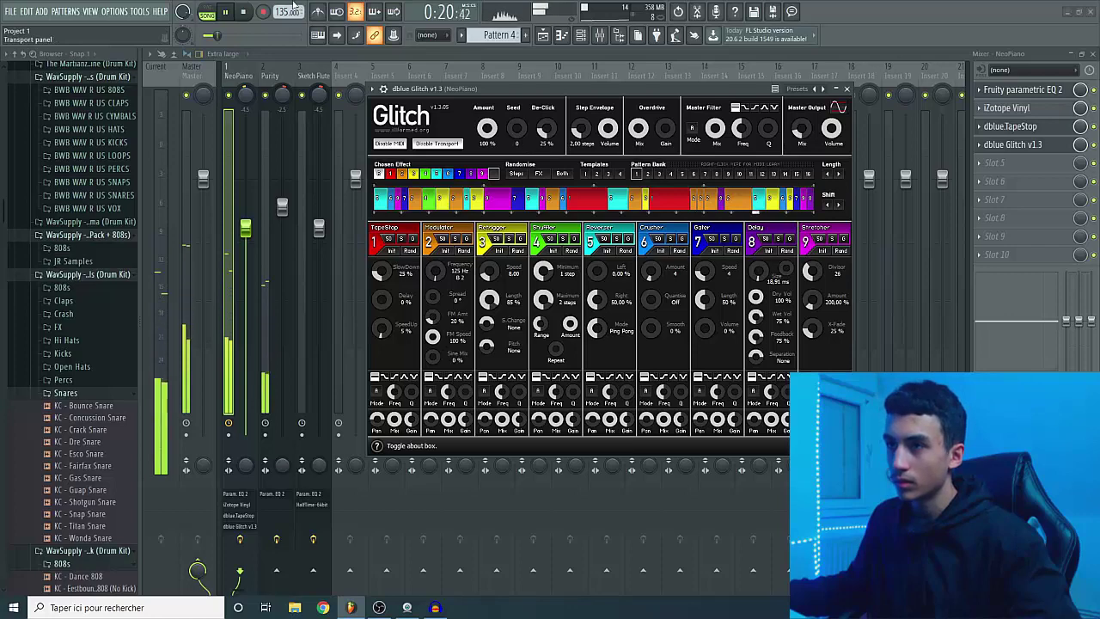
pyautogui.press('space')
# - Reposition the Glitch window and lower its Master Output Mix from full wet while the song plays
pyautogui.moveTo(512, 88)
pyautogui.mouseDown()
pyautogui.moveTo(521, 98)
pyautogui.moveTo(497, 74)
pyautogui.mouseUp()
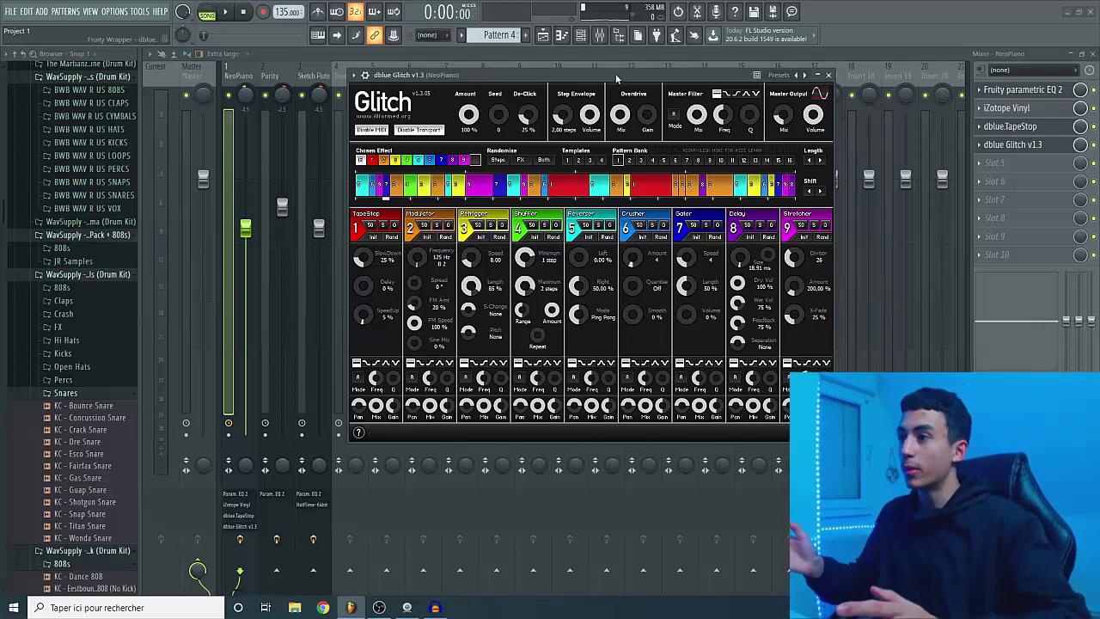
pyautogui.moveTo(614, 79); pyautogui.dragTo(586, 80)
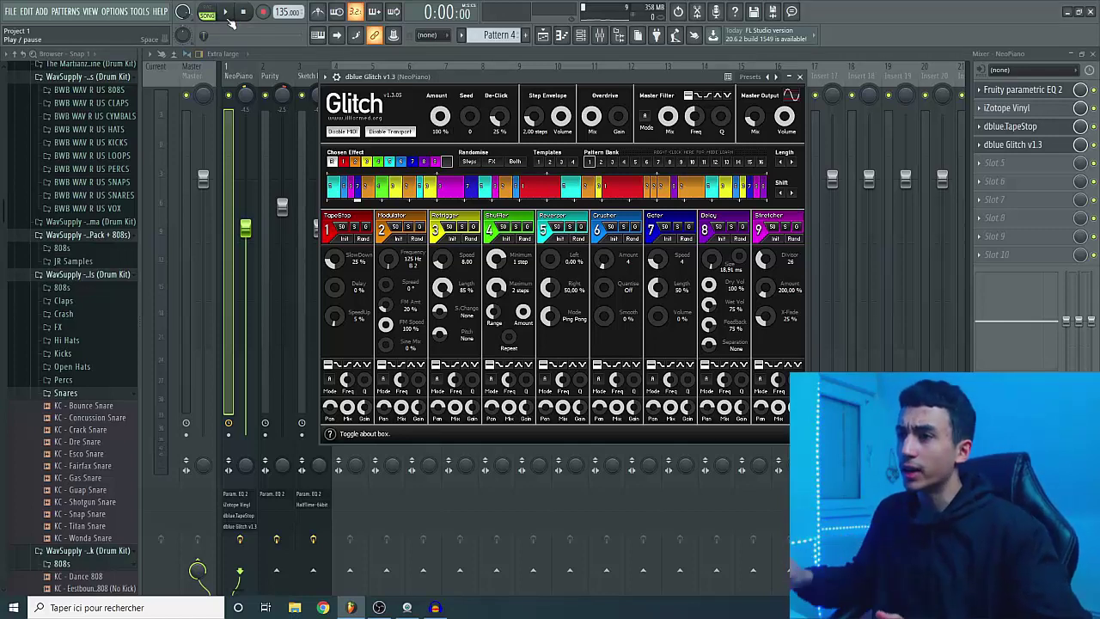
pyautogui.click(228, 16)
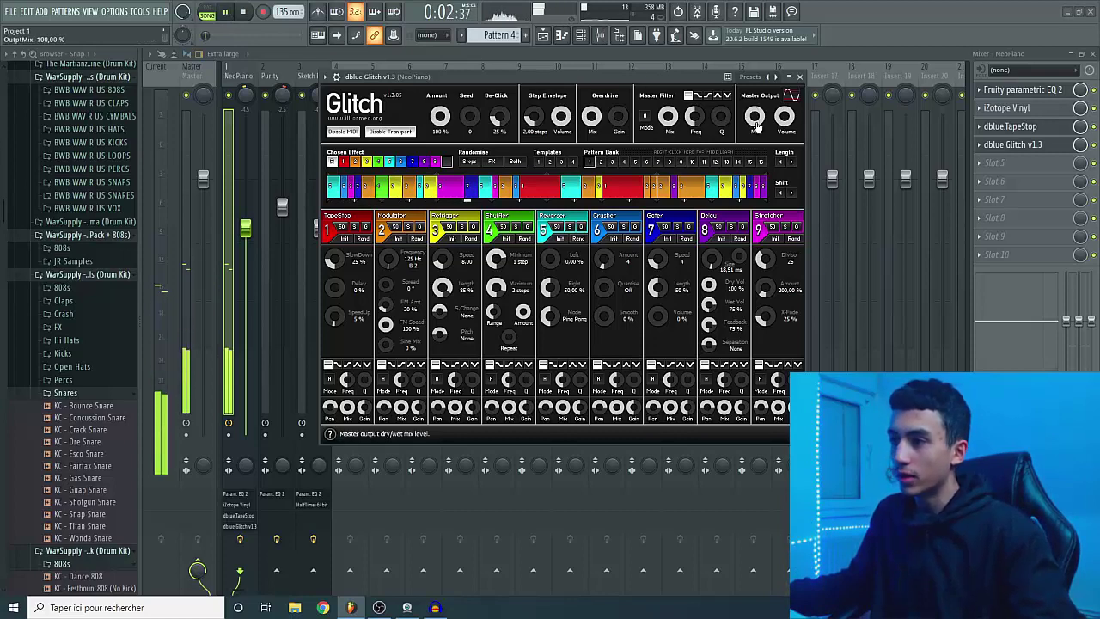
pyautogui.moveTo(755, 116); pyautogui.dragTo(755, 189)
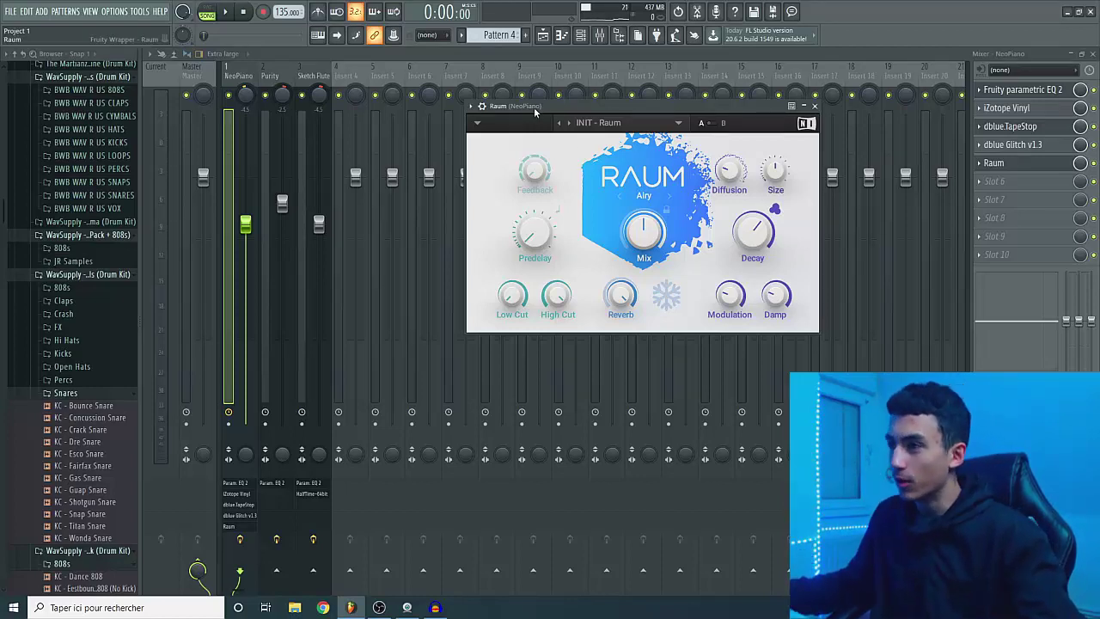
# - Load Raum into slot 5 of the NeoPiano mixer track and move its window toward the middle of the mixer
pyautogui.moveTo(633, 107); pyautogui.dragTo(591, 118)
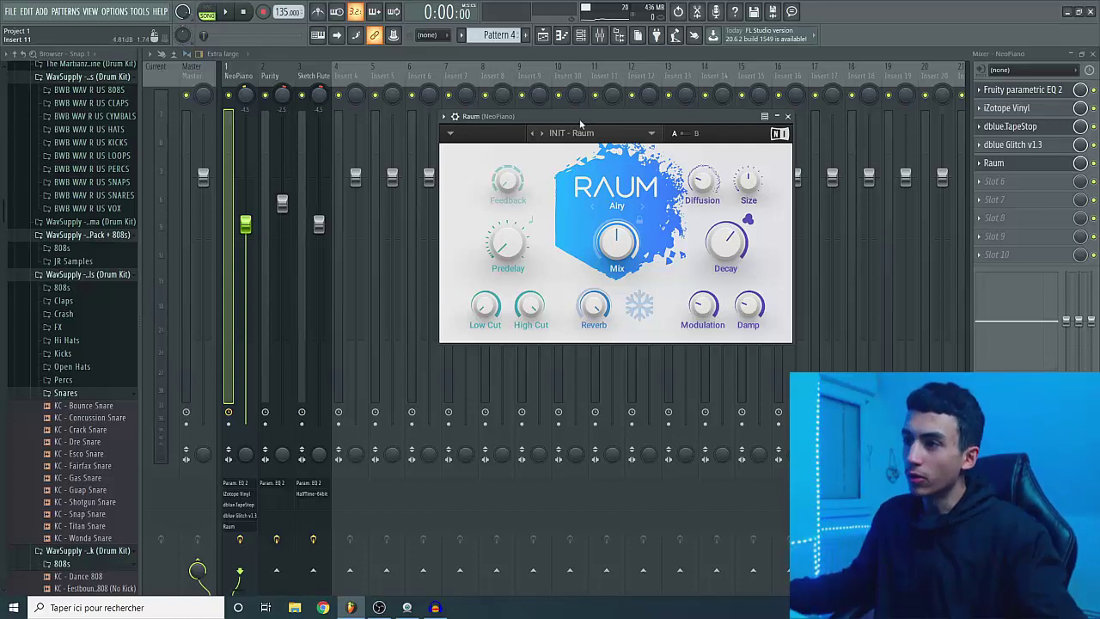
pyautogui.moveTo(580, 124)
pyautogui.mouseDown()
pyautogui.moveTo(590, 124)
pyautogui.moveTo(573, 114)
pyautogui.moveTo(590, 114)
pyautogui.moveTo(571, 103)
pyautogui.moveTo(575, 120)
pyautogui.mouseUp()
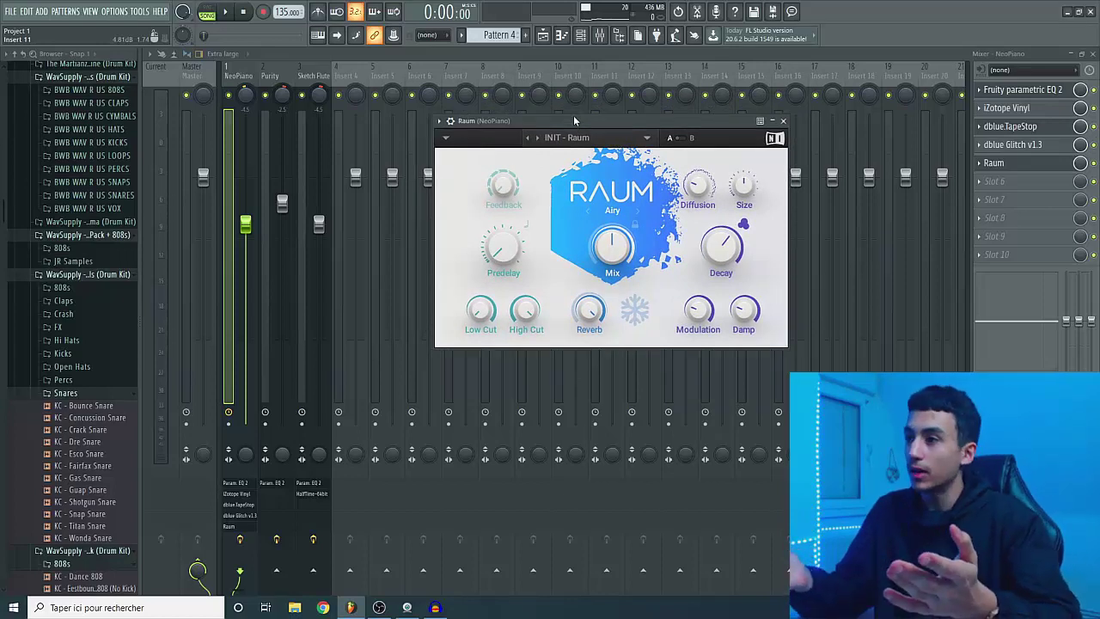
pyautogui.moveTo(574, 120); pyautogui.dragTo(566, 136)
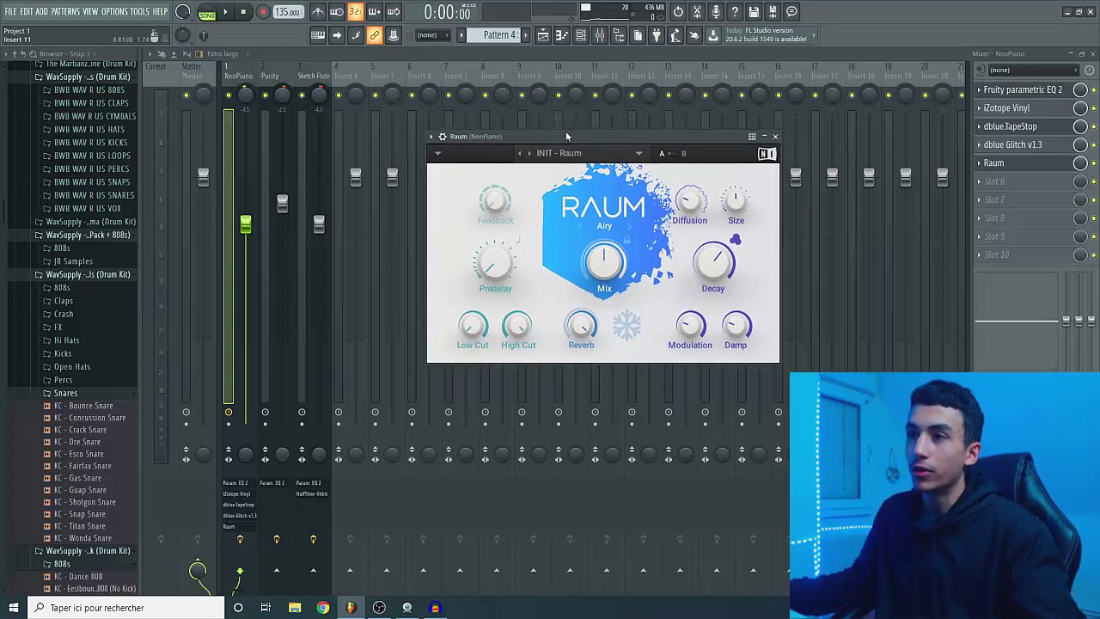
# - Audition Raum presets during playback, choose Drone Delight, set its Mix to 16.5 %, and close the plugin
pyautogui.press('space')
pyautogui.click(529, 153)
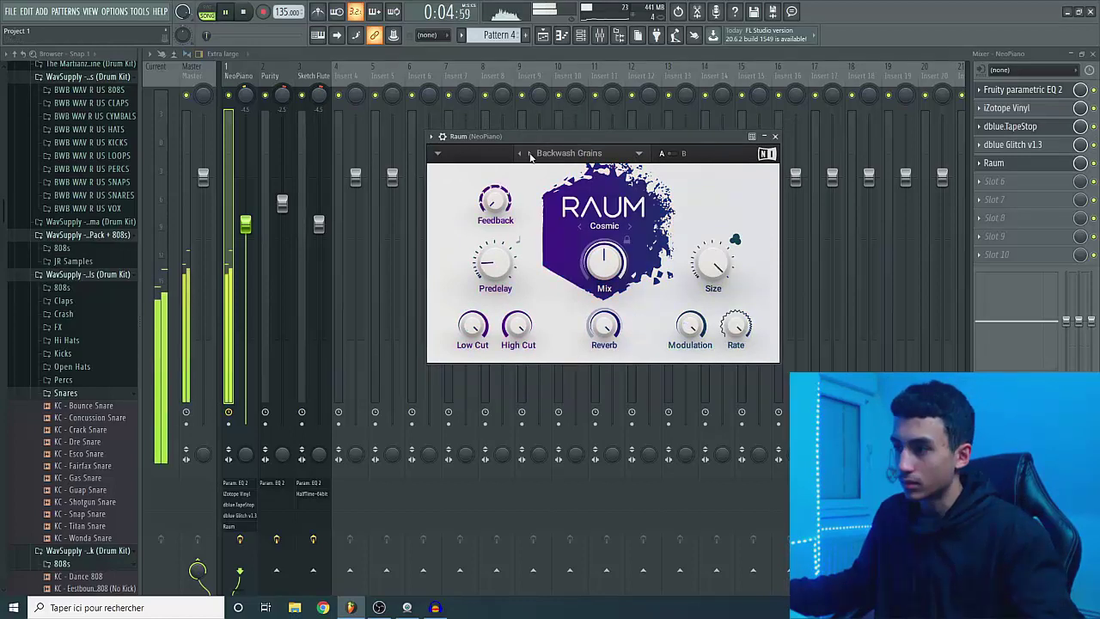
pyautogui.click(529, 153)
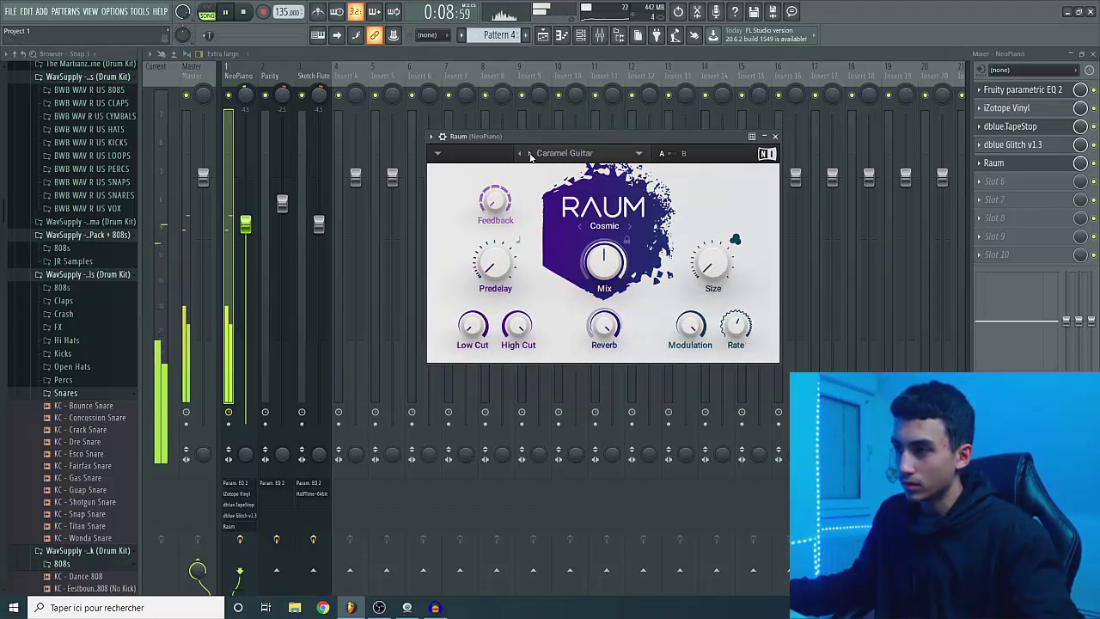
pyautogui.click(530, 153)
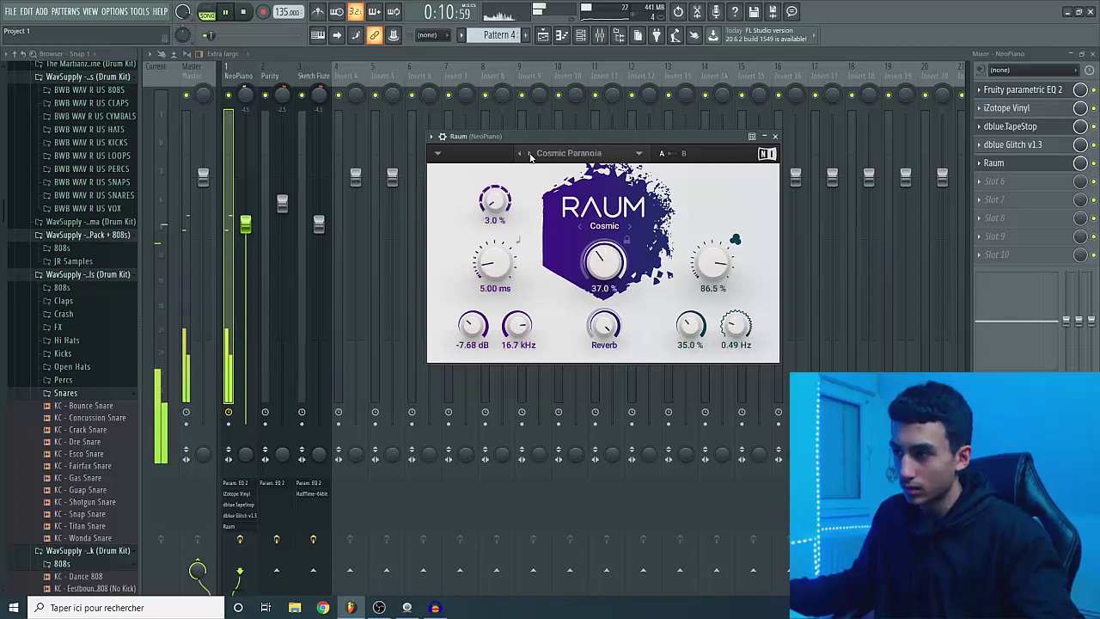
pyautogui.click(529, 153)
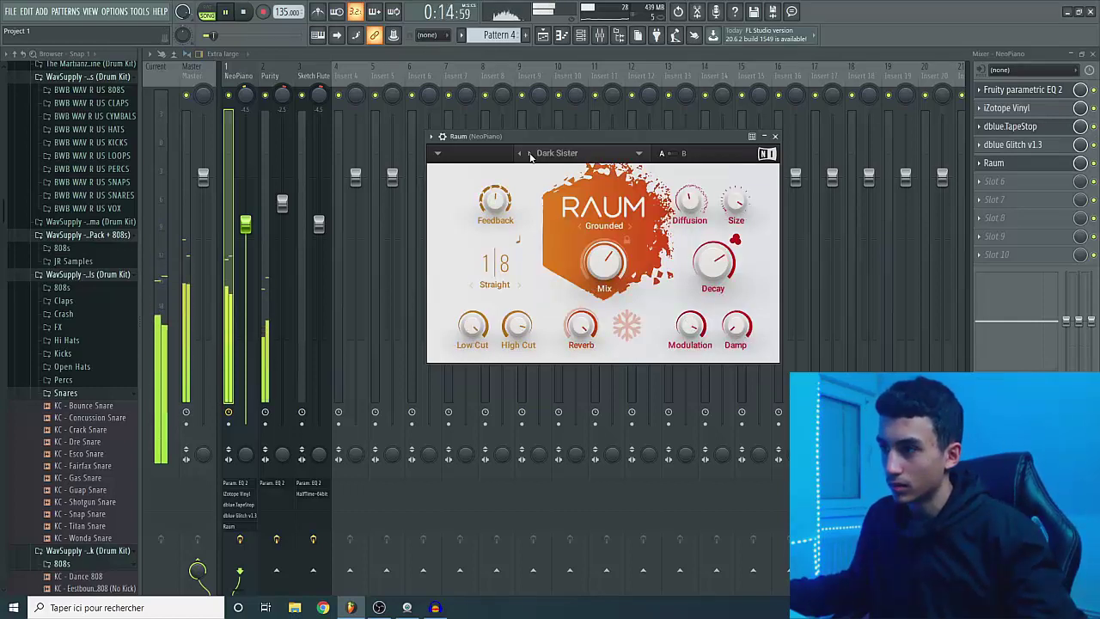
pyautogui.click(529, 153)
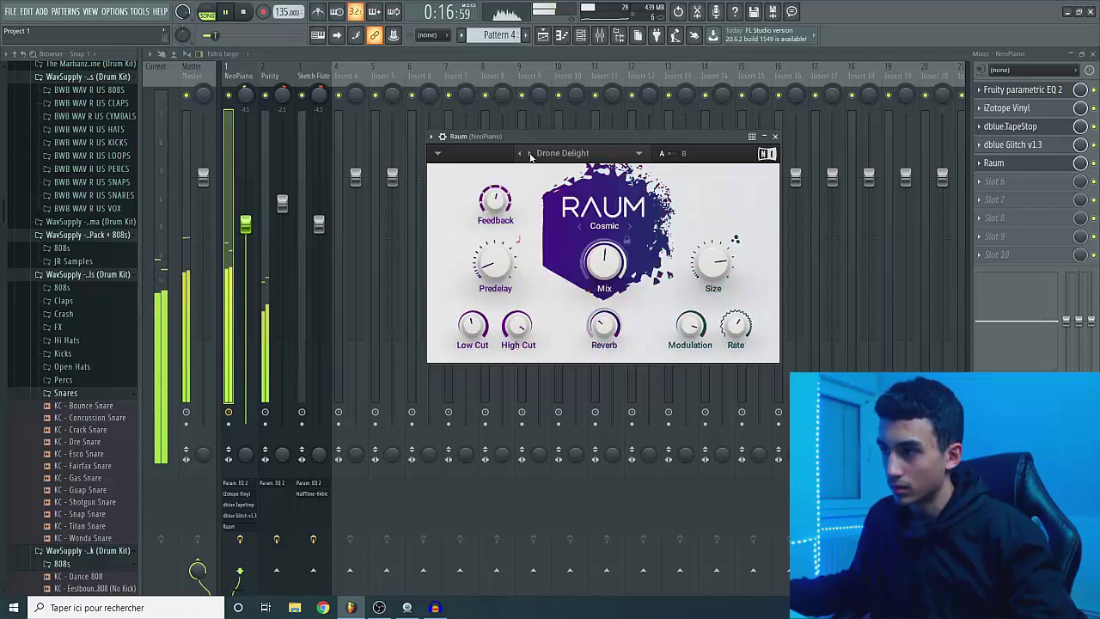
pyautogui.moveTo(585, 255); pyautogui.dragTo(585, 258)
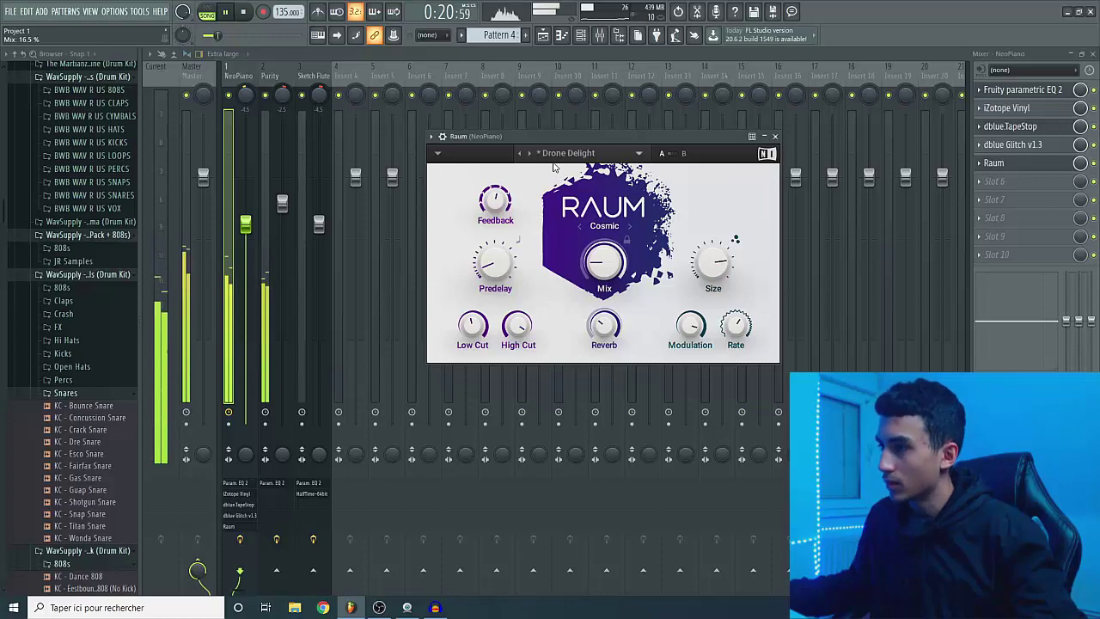
pyautogui.press('Escape')
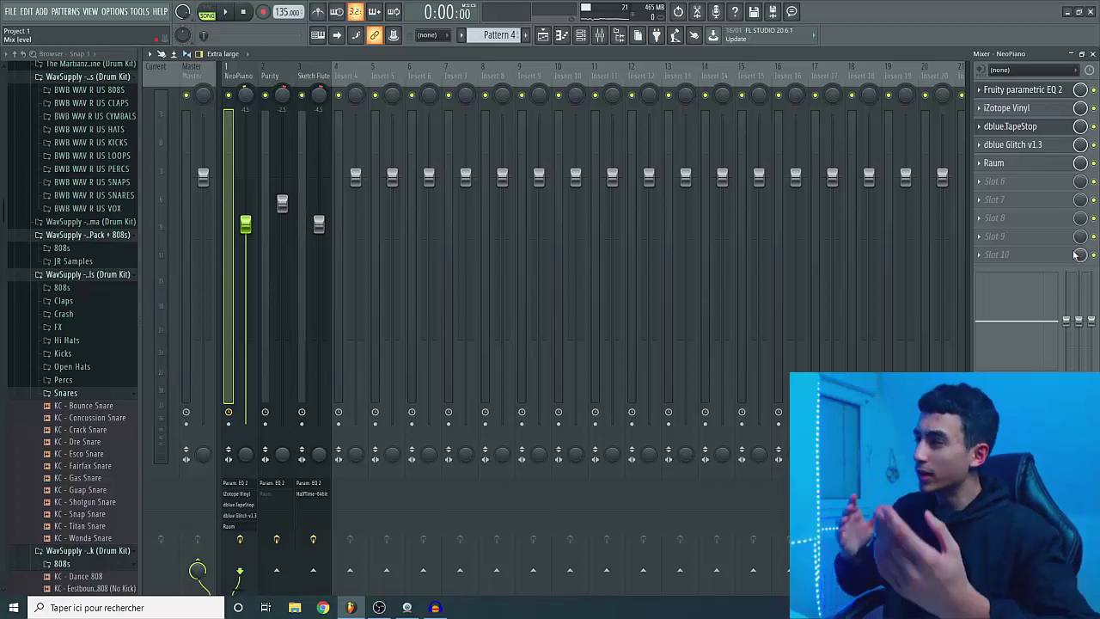
# - Load CamelCrusher into slot 6 of the NeoPiano mixer track, choose the British Clean preset, and move its window toward the middle of the mixer
pyautogui.click(999, 185)
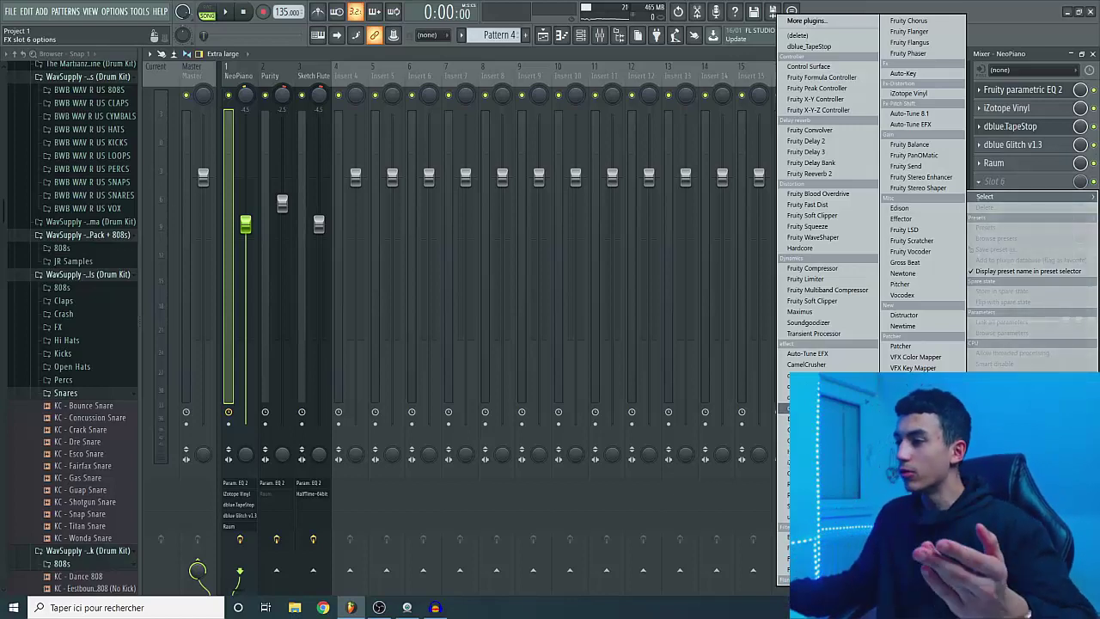
pyautogui.click(799, 365)
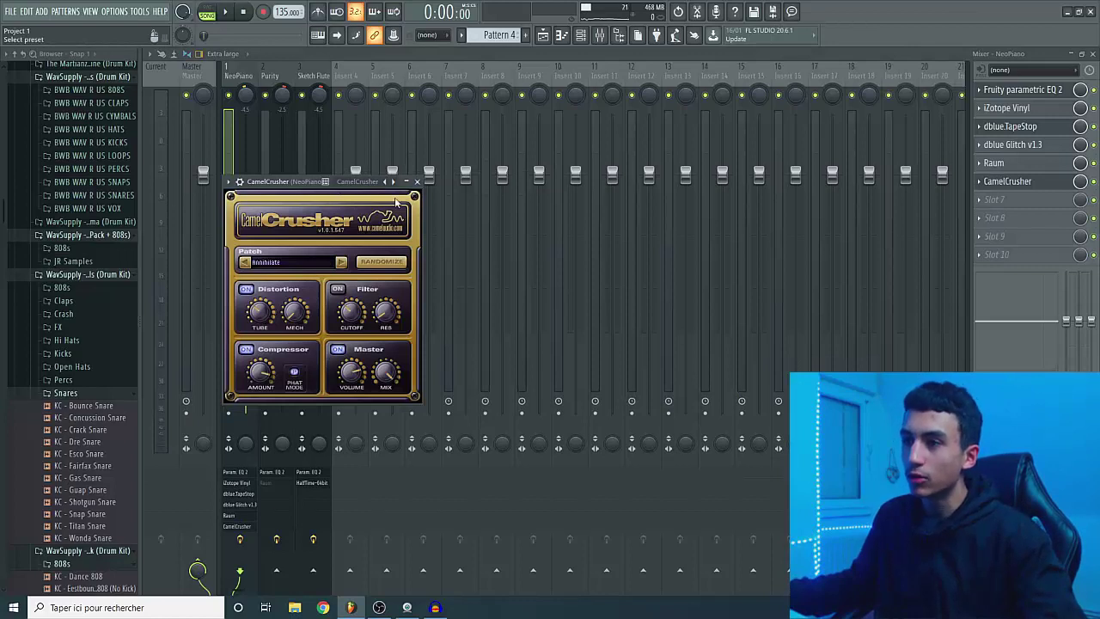
pyautogui.rightClick(393, 182)
pyautogui.click(423, 236)
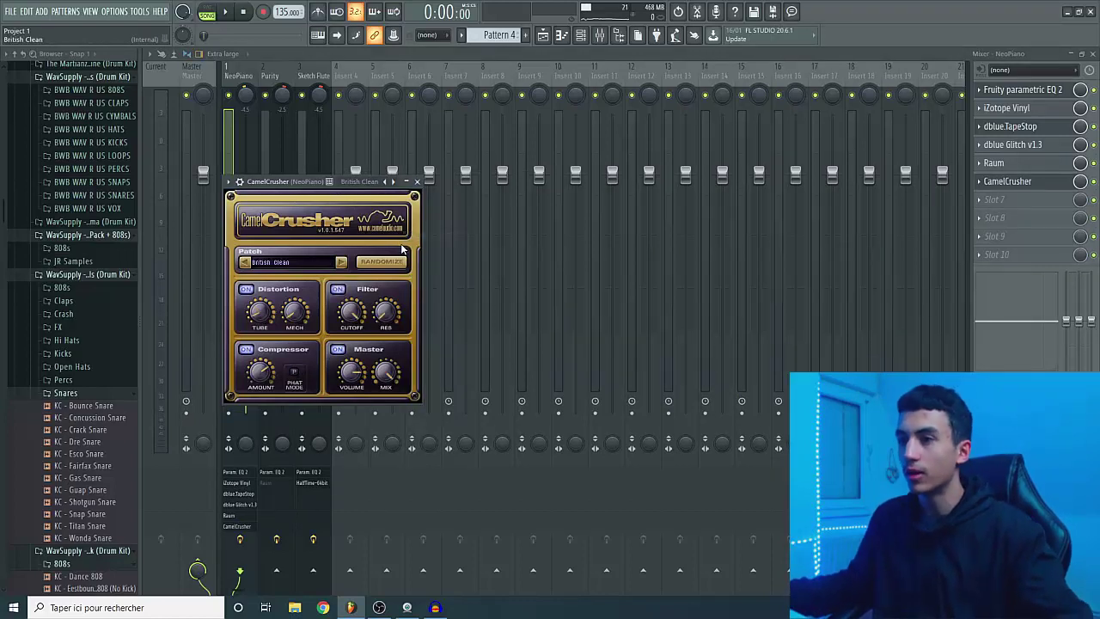
pyautogui.moveTo(282, 183); pyautogui.dragTo(509, 171)
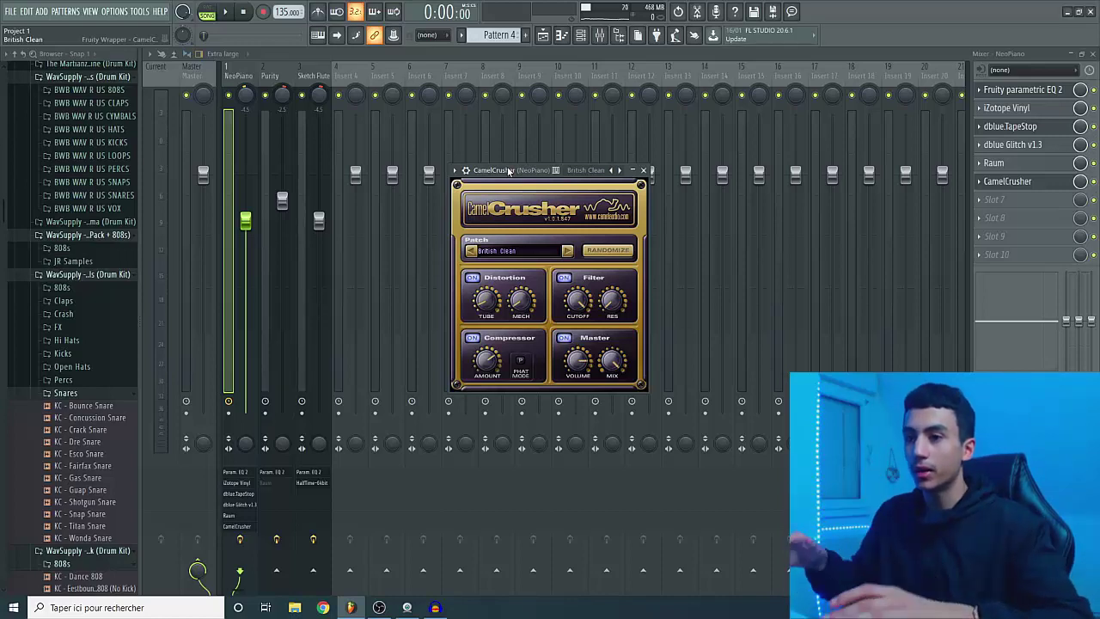
# - Lower CamelCrusher's slot mix level while the song plays, and reposition its window in the mixer
pyautogui.press('space')
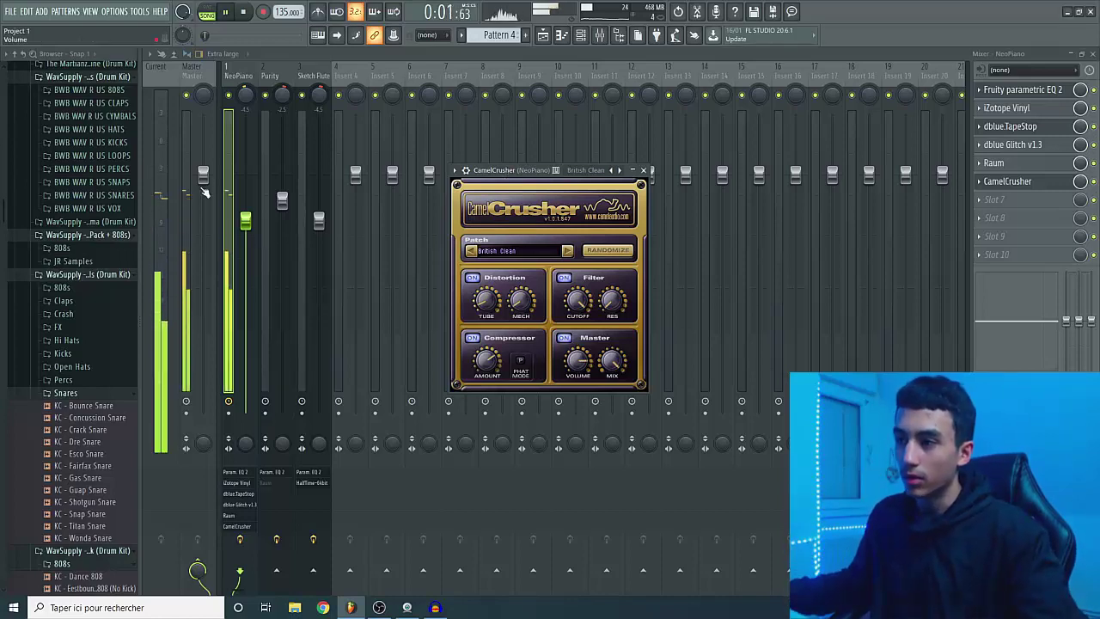
pyautogui.moveTo(1079, 182); pyautogui.dragTo(1080, 241)
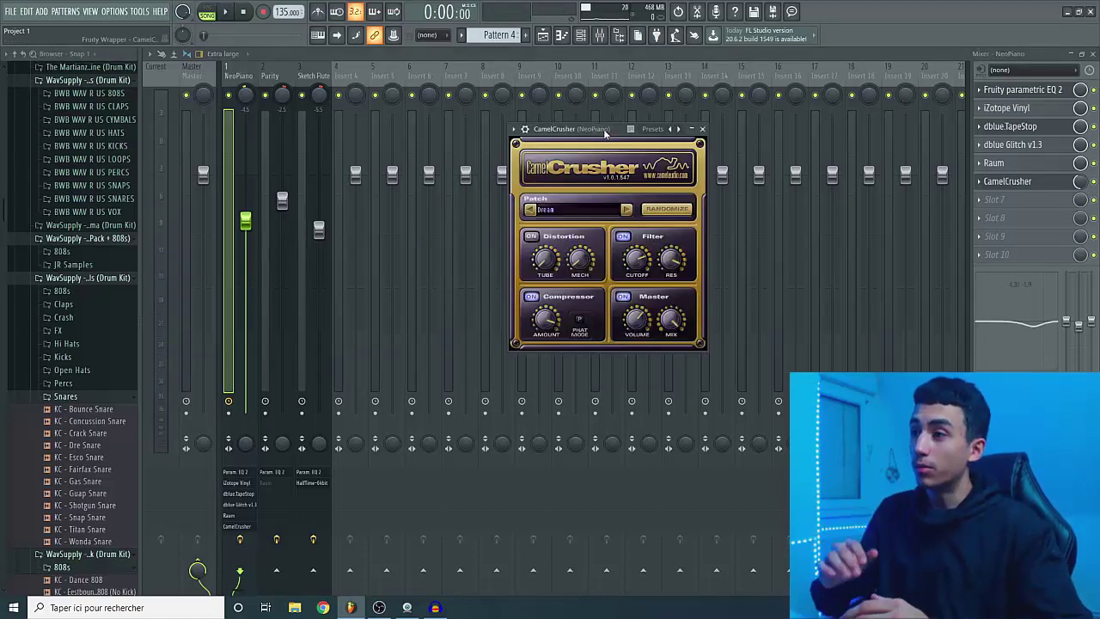
pyautogui.moveTo(603, 132); pyautogui.dragTo(604, 130)
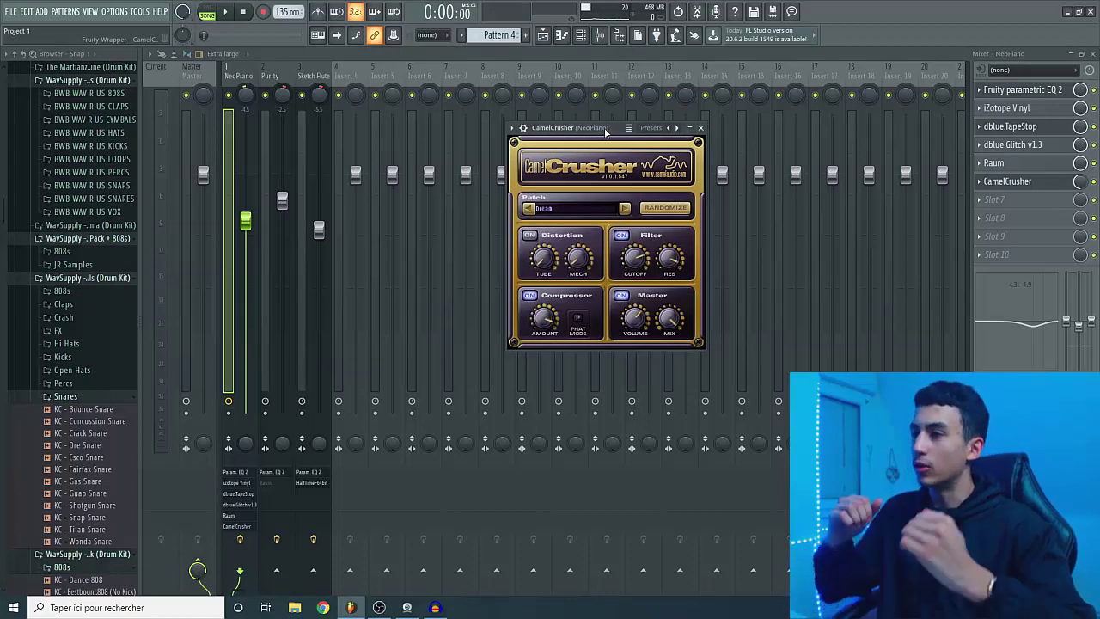
pyautogui.moveTo(605, 131); pyautogui.dragTo(629, 134)
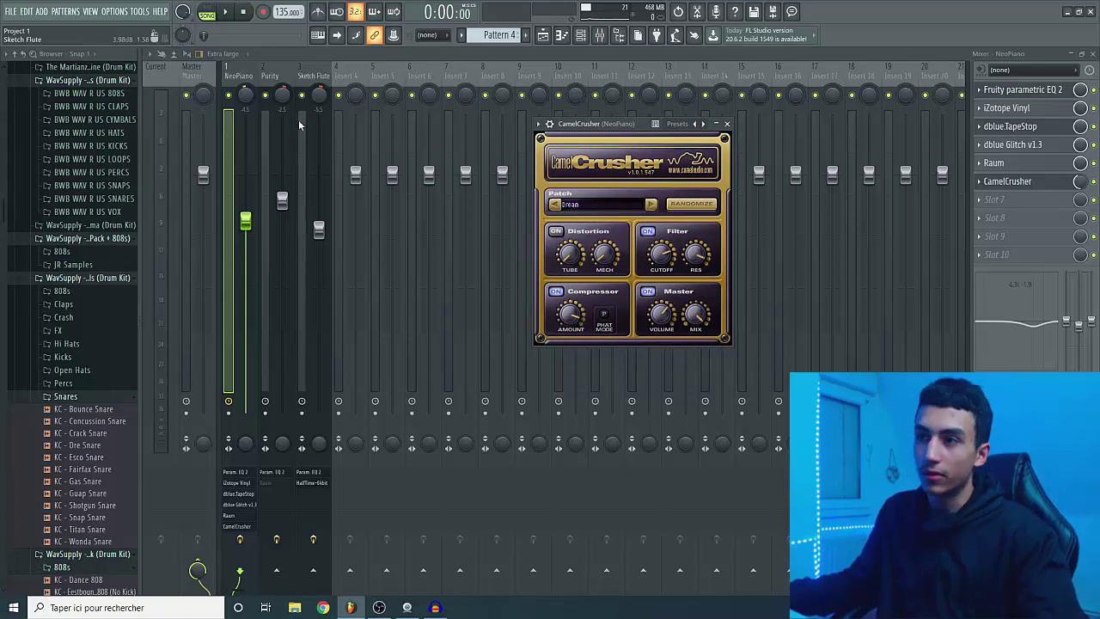
# - Solo the NeoPiano mixer track and reduce CamelCrusher's slot mix level during playback
pyautogui.rightClick(229, 96)
pyautogui.press('space')
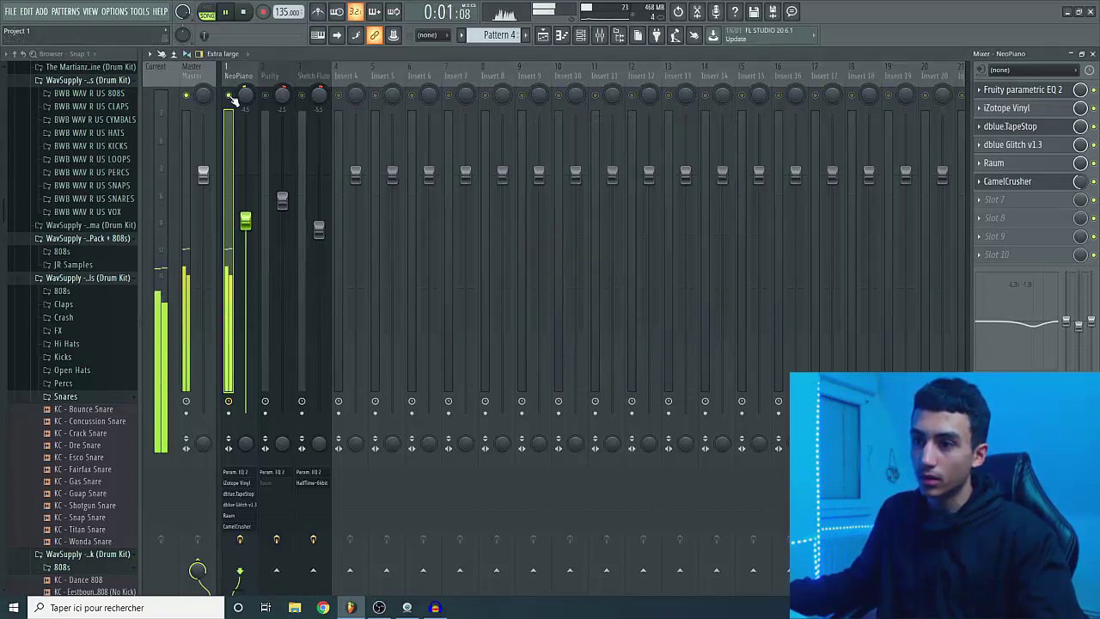
pyautogui.moveTo(1077, 184); pyautogui.dragTo(1077, 204)
# - Show the playlist, jump the playback position to bar 9, and listen to the song from there
pyautogui.press('F5')
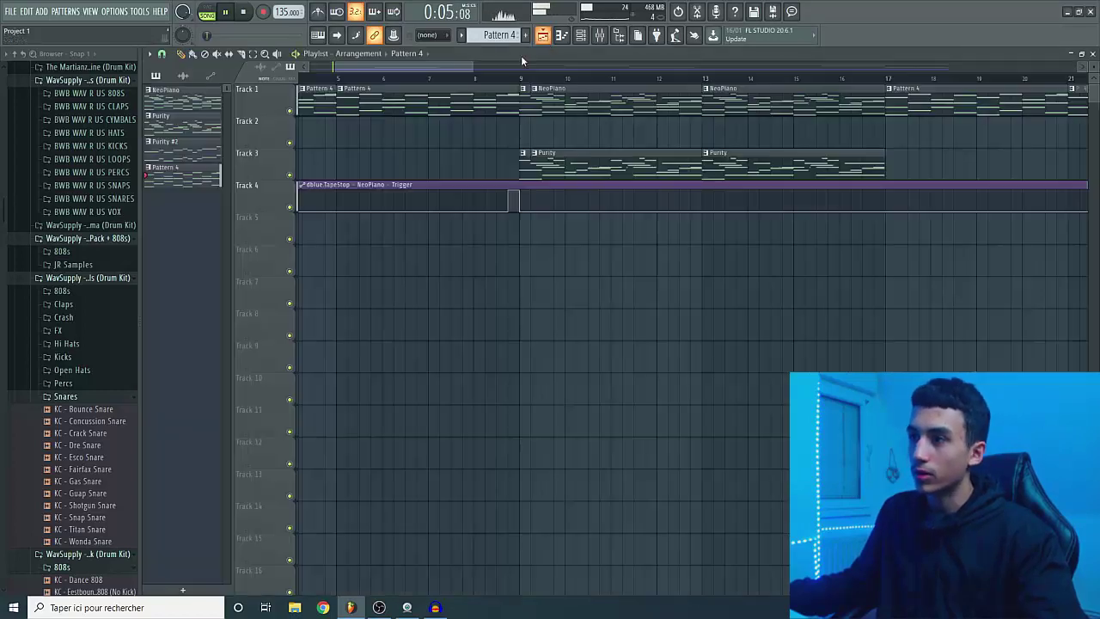
pyautogui.click(518, 78)
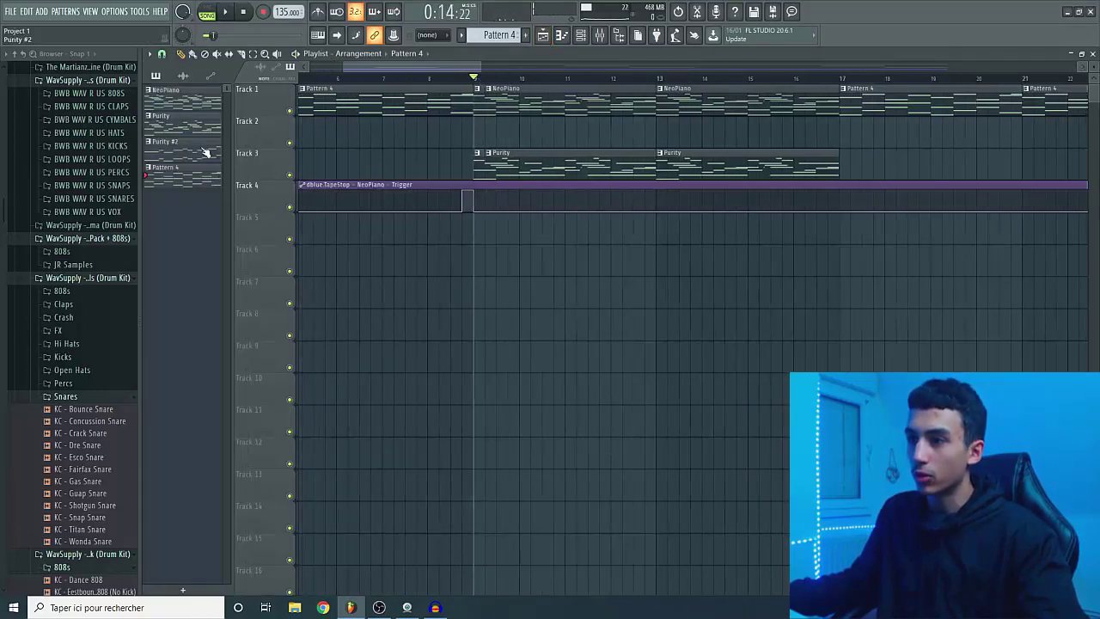
pyautogui.click(288, 175)
pyautogui.press('space')
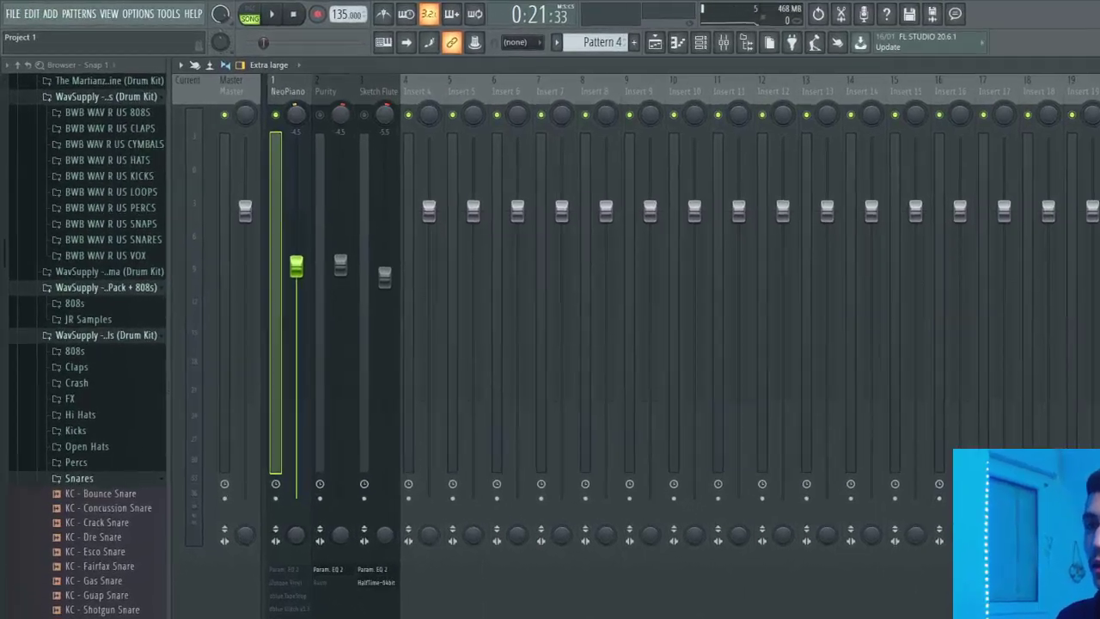
# - Start and stop playback repeatedly to compare how the NeoPiano effect chain sounds
pyautogui.press('space')
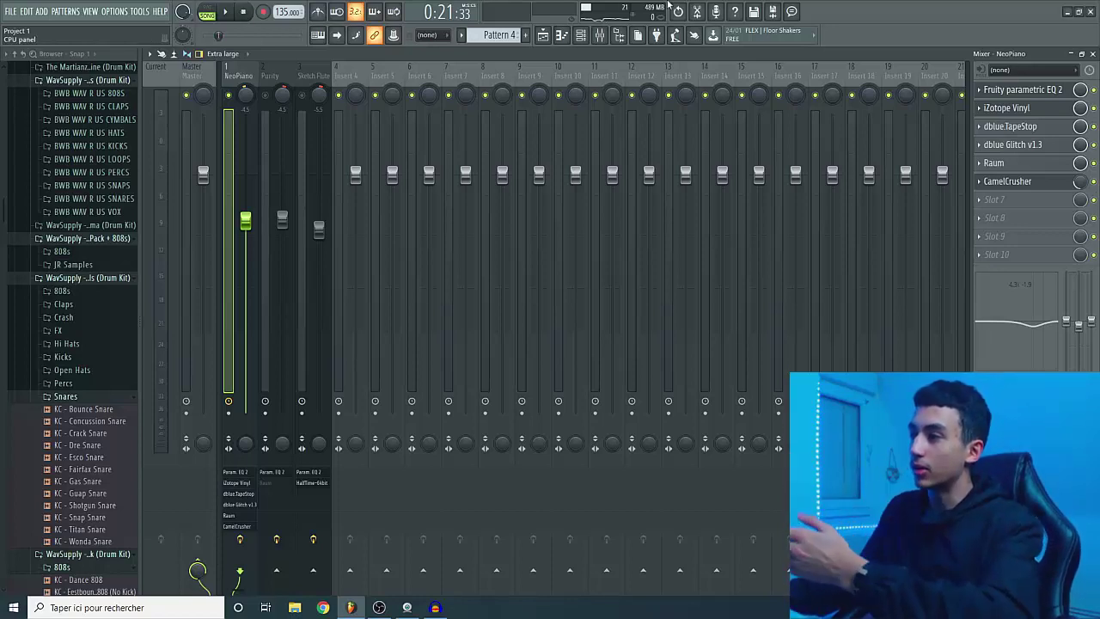
pyautogui.press('space')
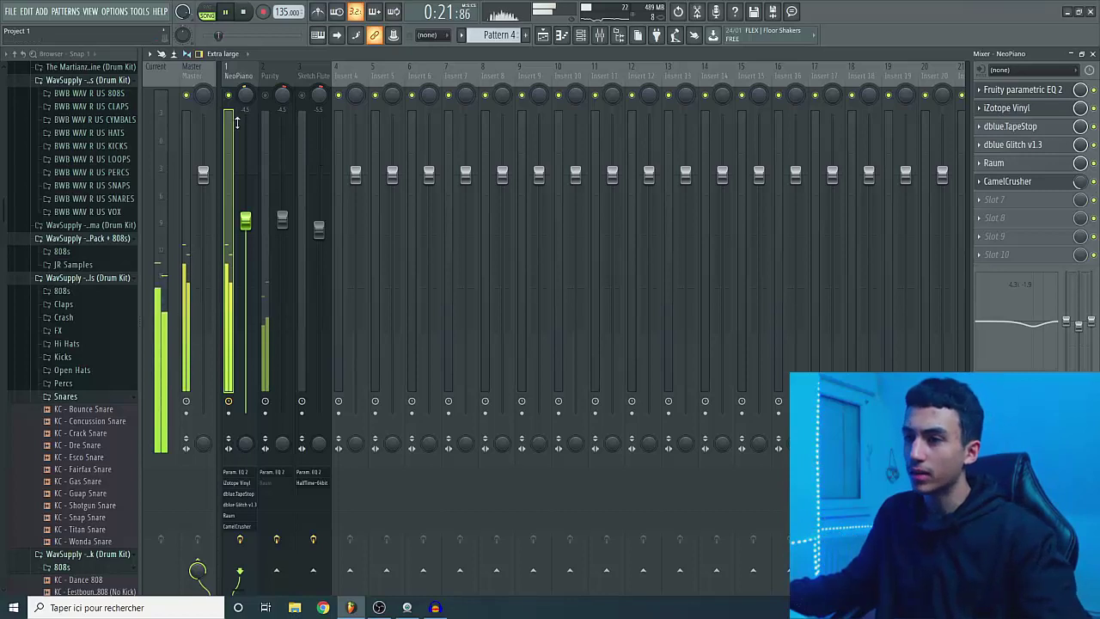
pyautogui.press('space')
pyautogui.press('space')
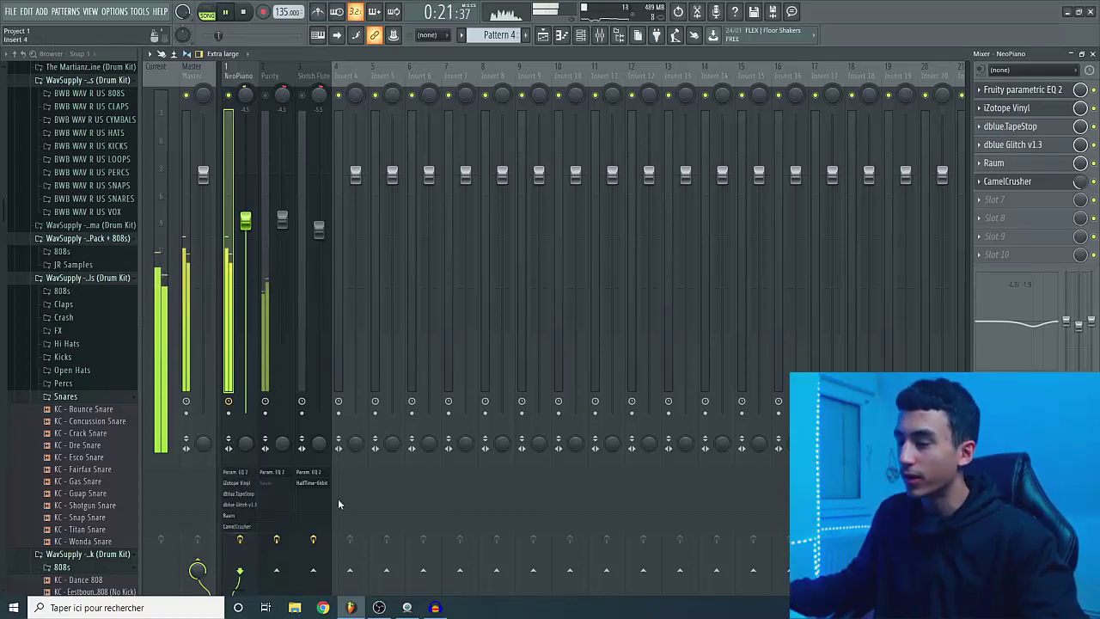
# - Check the Fruity parametric EQ 2 curve on NeoPiano during playback, close it, stop the song, and reopen CamelCrusher
pyautogui.click(1012, 93)
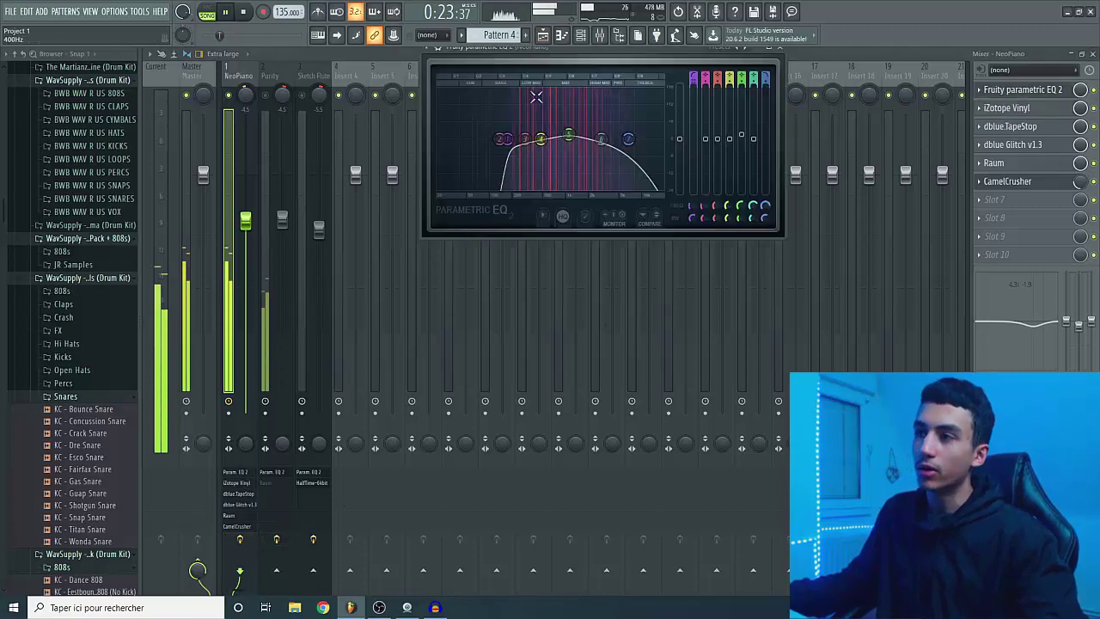
pyautogui.click(1020, 94)
pyautogui.press('space')
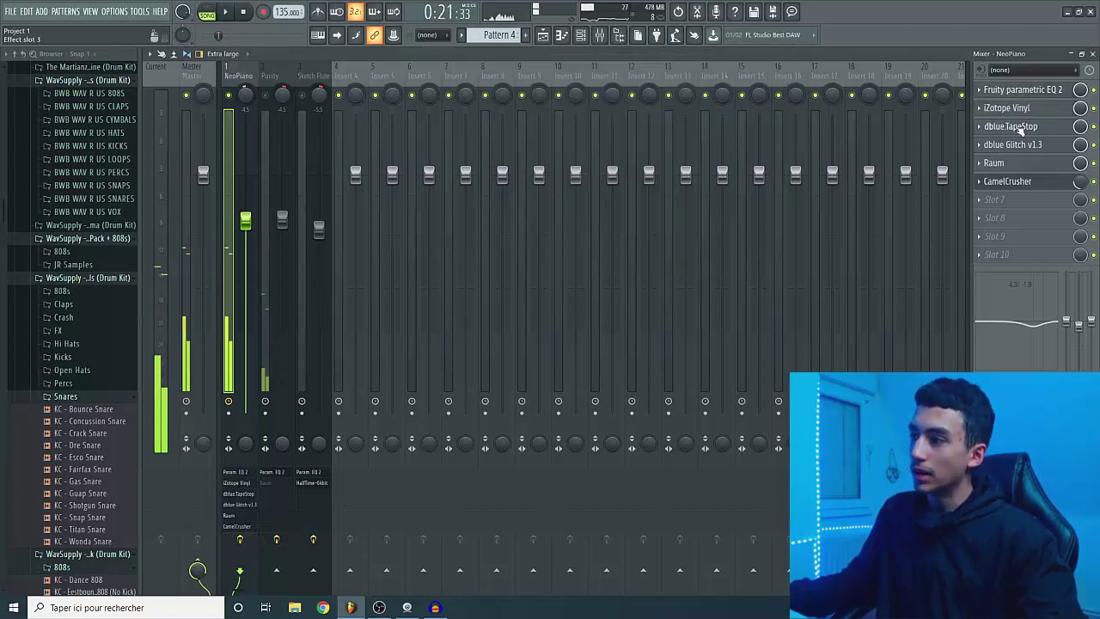
pyautogui.click(1023, 182)
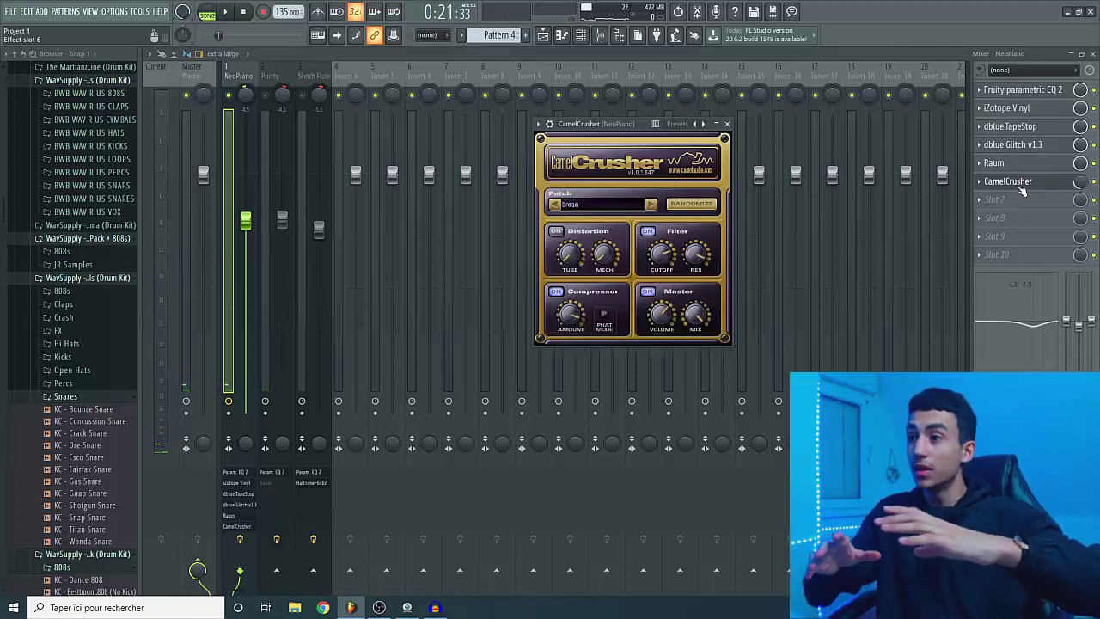